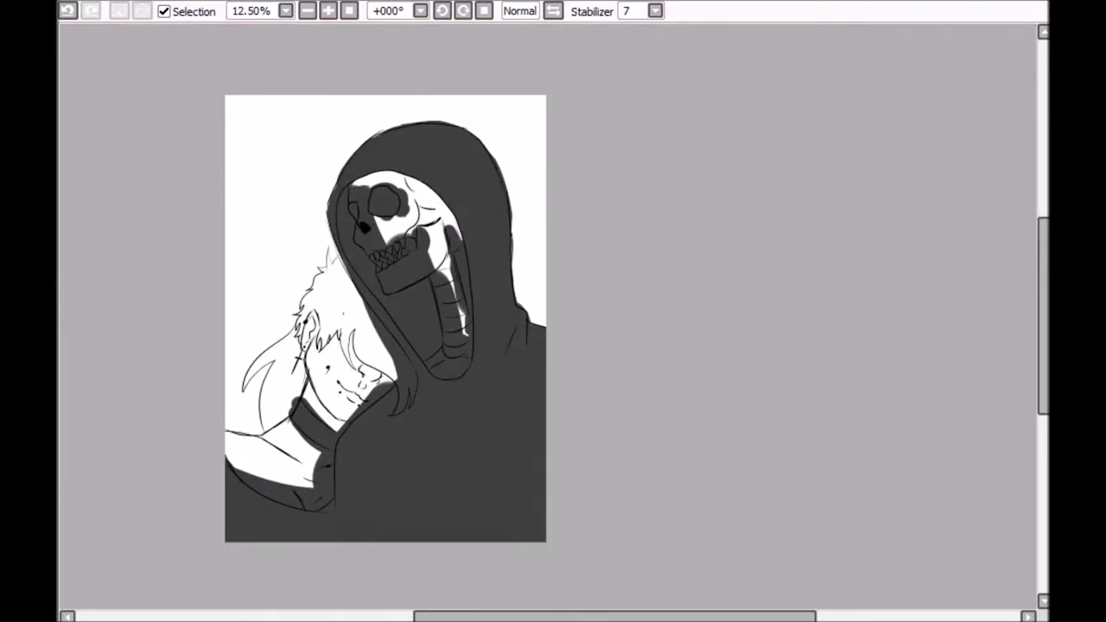
Paint dark navy shadows inside the hood, along its outer edge and across the folds of the grey cloak.
left_click_drag(423, 287, 363, 224)
left_click_drag(458, 251, 423, 346)
scroll(432, 302, "down", 2)
left_click_drag(518, 268, 484, 354)
left_click_drag(345, 372, 341, 475)
left_click_drag(277, 406, 220, 451)
left_click_drag(484, 432, 386, 366)
left_click_drag(527, 467, 510, 329)
left_click_drag(519, 276, 469, 104)
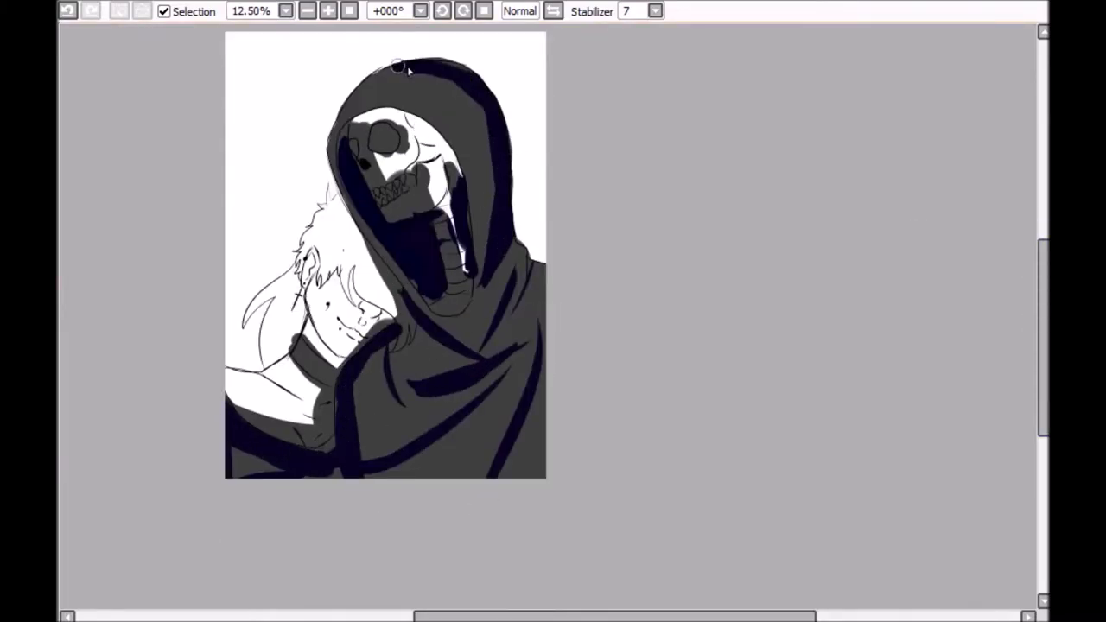
Blend the navy shadows smoothly into the grey cloak and hood, and shade the inside of the skull's eye socket.
scroll(469, 103, "up", 2)
mouse_move(345, 405)
left_mouse_down()
mouse_move(484, 415)
mouse_move(507, 494)
mouse_move(365, 420)
mouse_move(452, 466)
mouse_move(458, 346)
mouse_move(447, 430)
mouse_move(487, 215)
mouse_move(210, 481)
mouse_move(326, 506)
mouse_move(328, 414)
mouse_move(516, 353)
left_mouse_up()
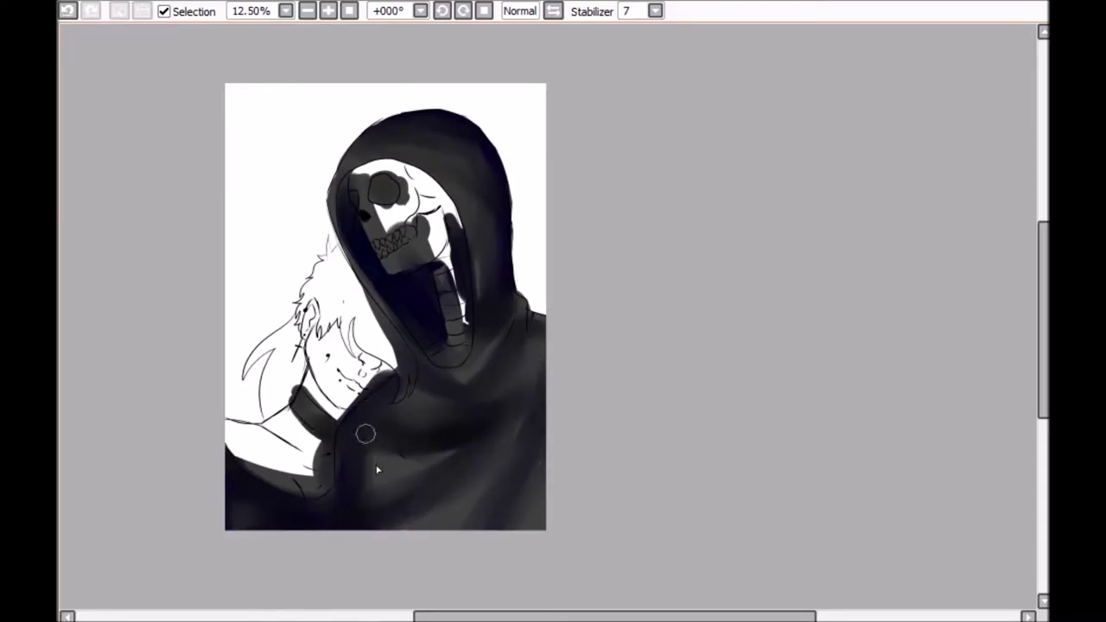
scroll(391, 341, "down", 1)
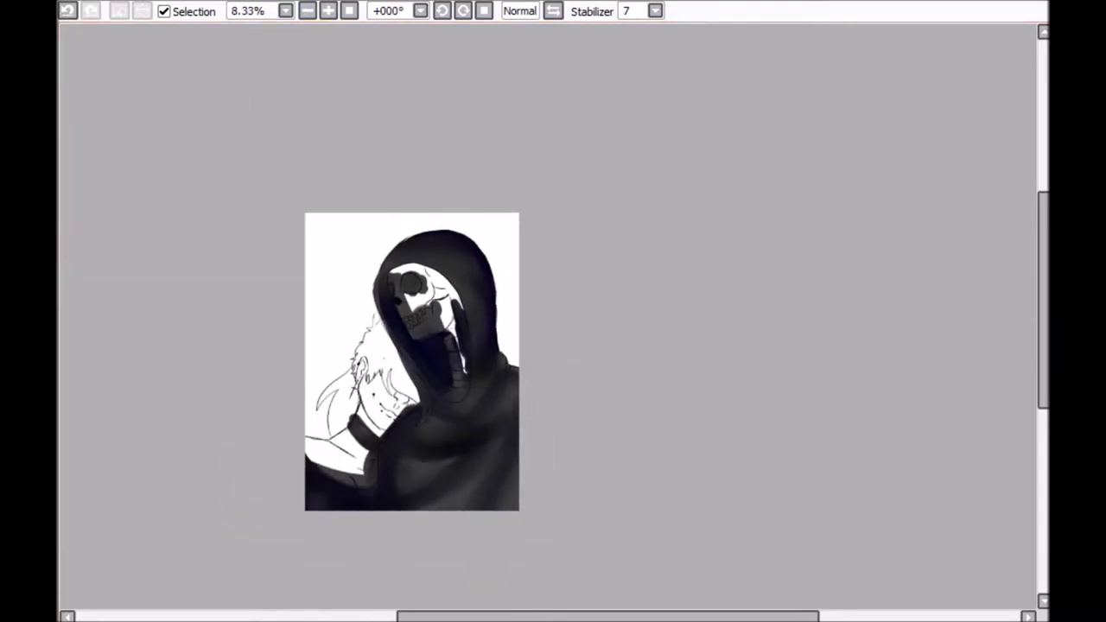
scroll(82, 440, "up", 2)
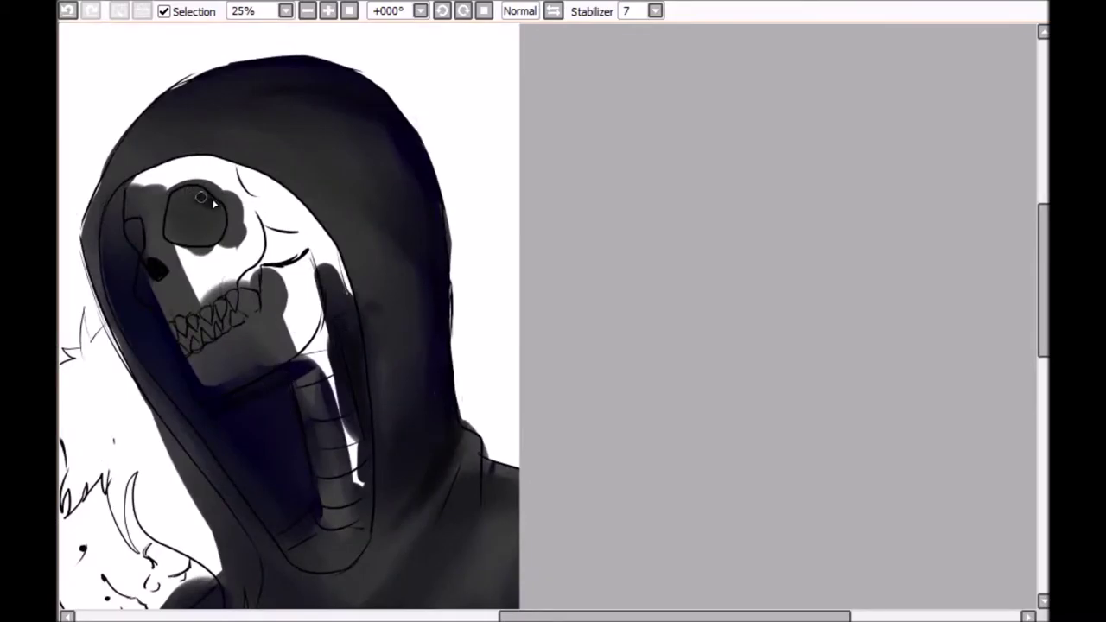
left_click_drag(185, 210, 221, 213)
scroll(140, 236, "down", 2)
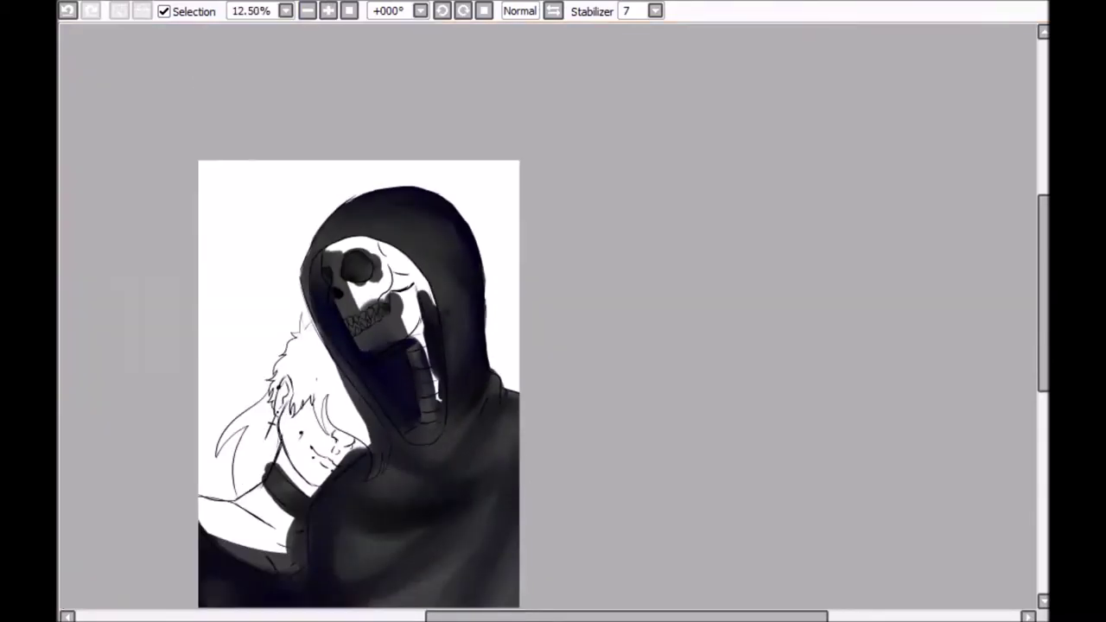
Outline the skull's eye sockets, hood-side edge, upper teeth and neck bones with golden yellow along the line art.
scroll(61, 497, "up", 3)
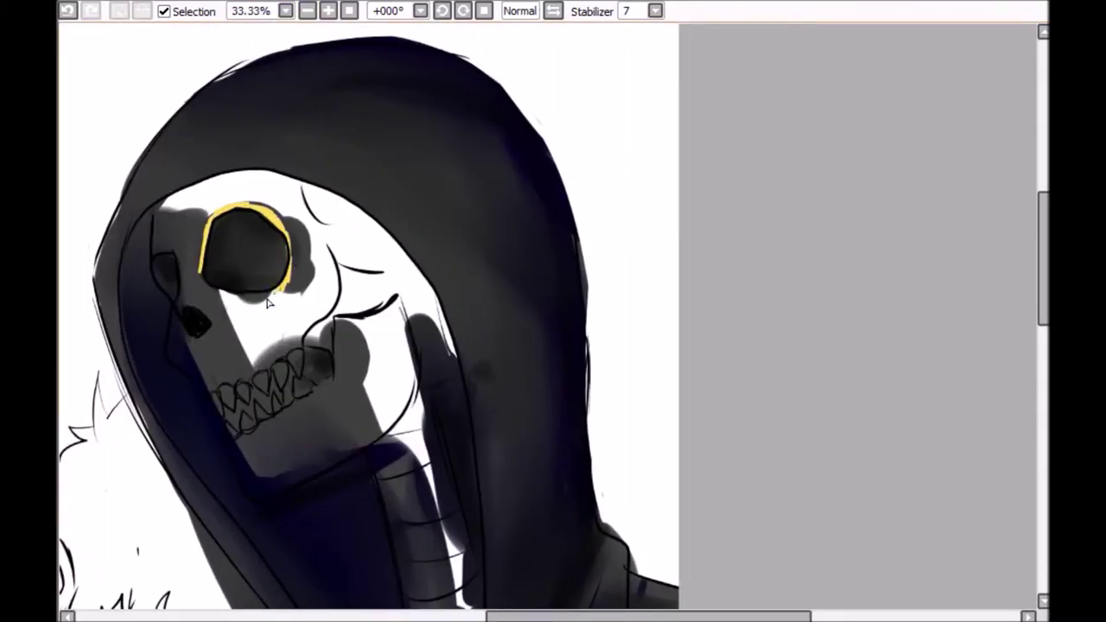
mouse_move(185, 213)
left_mouse_down()
mouse_move(307, 183)
mouse_move(406, 285)
mouse_move(445, 367)
mouse_move(451, 529)
left_mouse_up()
key("Delete")
left_click_drag(177, 315, 204, 380)
left_click_drag(433, 394, 462, 553)
mouse_move(194, 381)
left_mouse_down()
mouse_move(216, 410)
mouse_move(265, 380)
mouse_move(343, 393)
left_mouse_up()
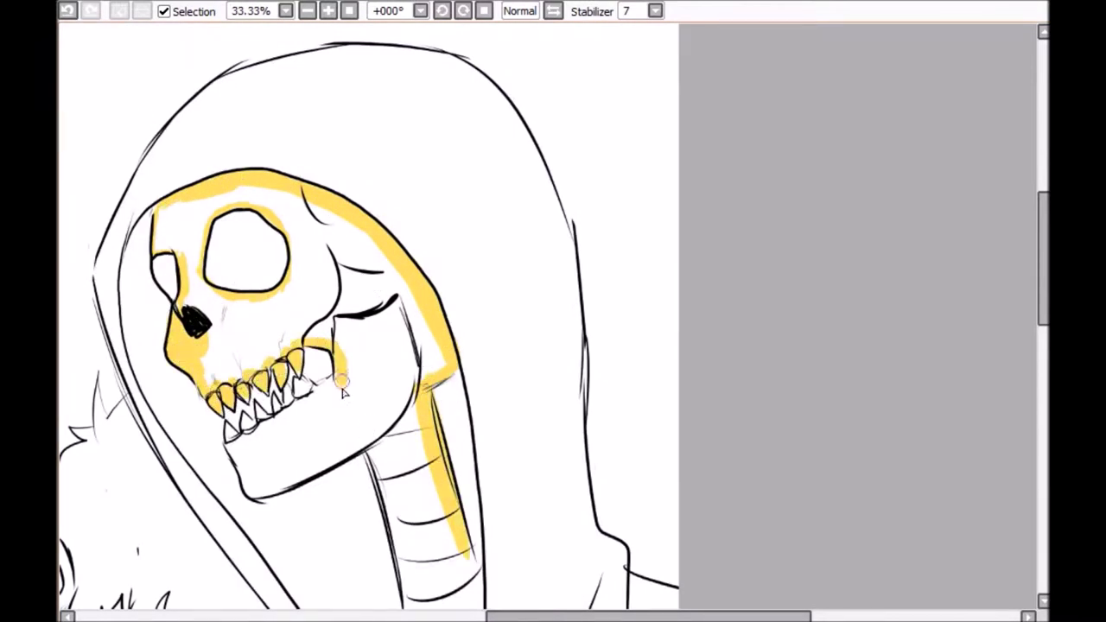
Fill the skull, lower jaw, neck vertebrae and collarbones with flat golden yellow.
mouse_move(232, 444)
left_mouse_down()
mouse_move(276, 494)
mouse_move(243, 437)
mouse_move(279, 427)
mouse_move(299, 385)
mouse_move(347, 367)
left_mouse_up()
scroll(347, 366, "down", 3)
mouse_move(375, 164)
left_mouse_down()
mouse_move(412, 318)
mouse_move(359, 393)
mouse_move(426, 391)
mouse_move(479, 346)
left_mouse_up()
left_click_drag(406, 260, 433, 415)
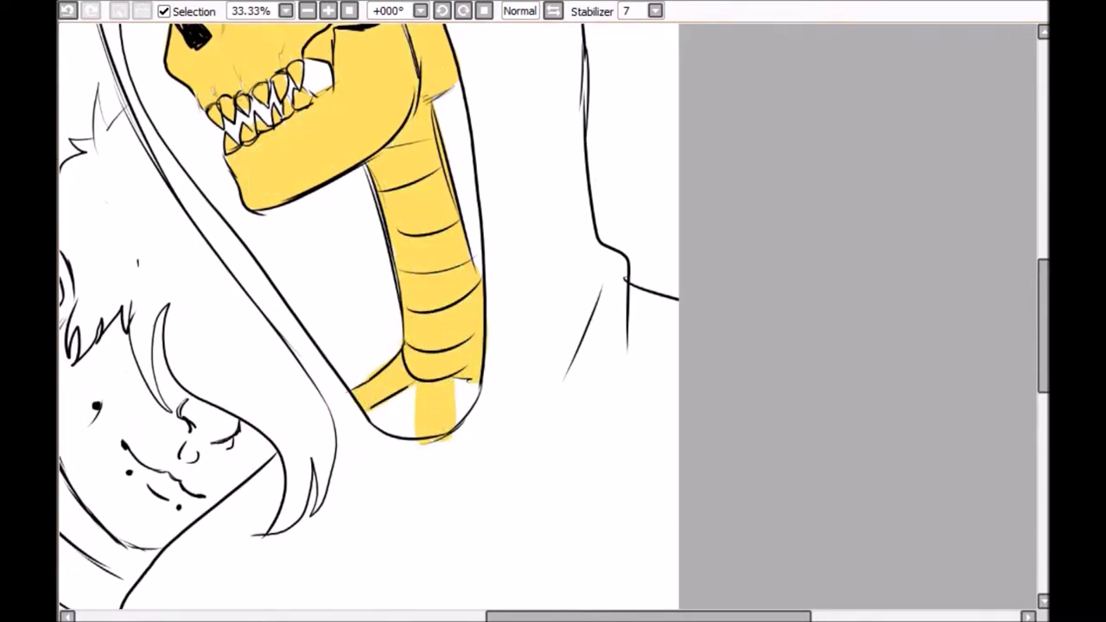
scroll(92, 112, "up", 3)
left_click(308, 10)
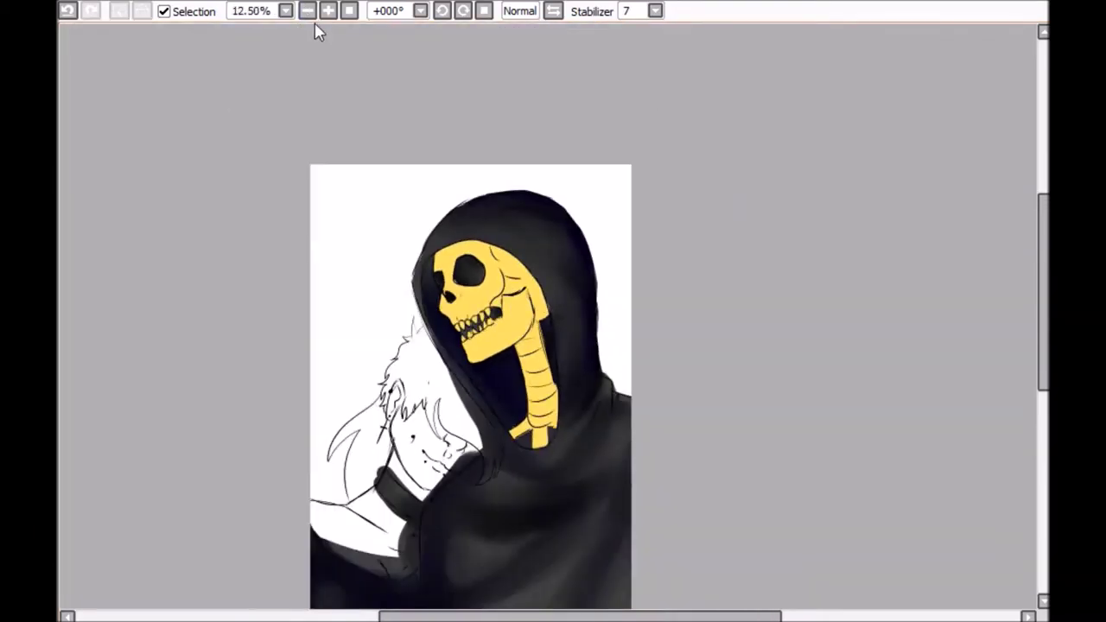
Paint orange-brown shadows on the skull's brow, cheekbone, eye sockets, jaw and neck vertebrae.
left_click(328, 10)
left_click_drag(432, 177, 466, 194)
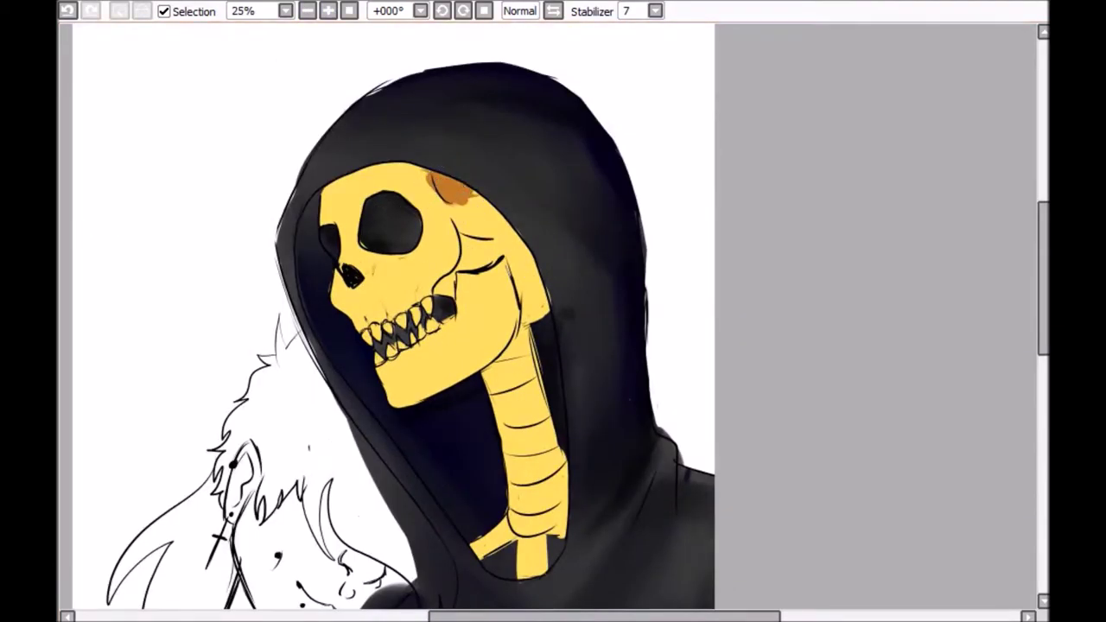
mouse_move(441, 260)
left_mouse_down()
mouse_move(519, 237)
mouse_move(544, 320)
left_mouse_up()
left_click_drag(333, 276, 415, 173)
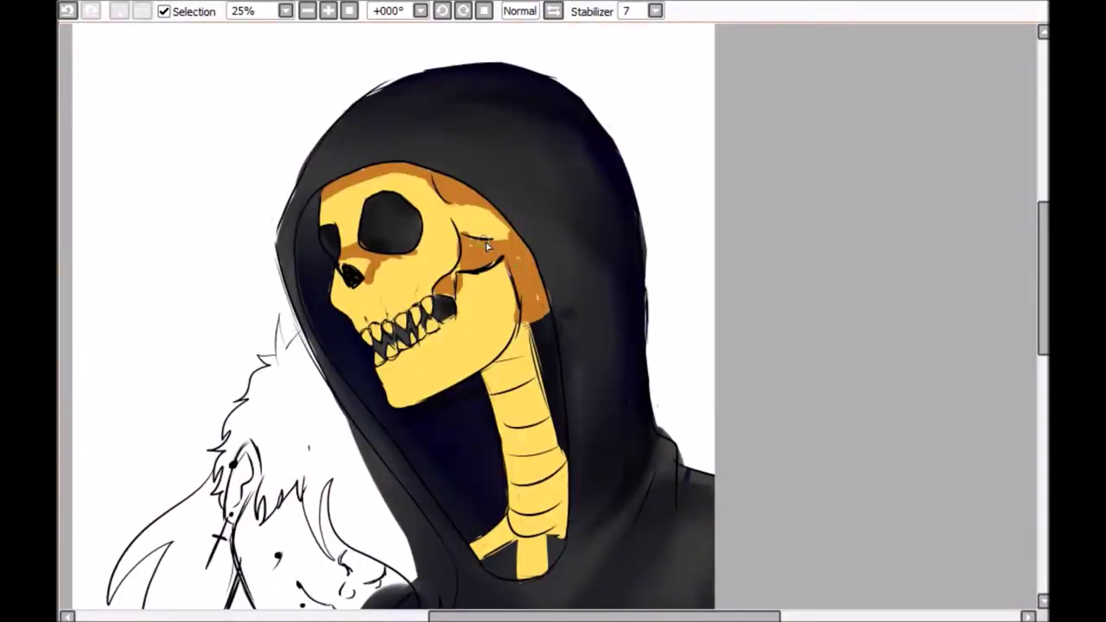
mouse_move(518, 346)
left_mouse_down()
mouse_move(553, 510)
mouse_move(501, 553)
left_mouse_up()
left_click_drag(454, 276, 445, 212)
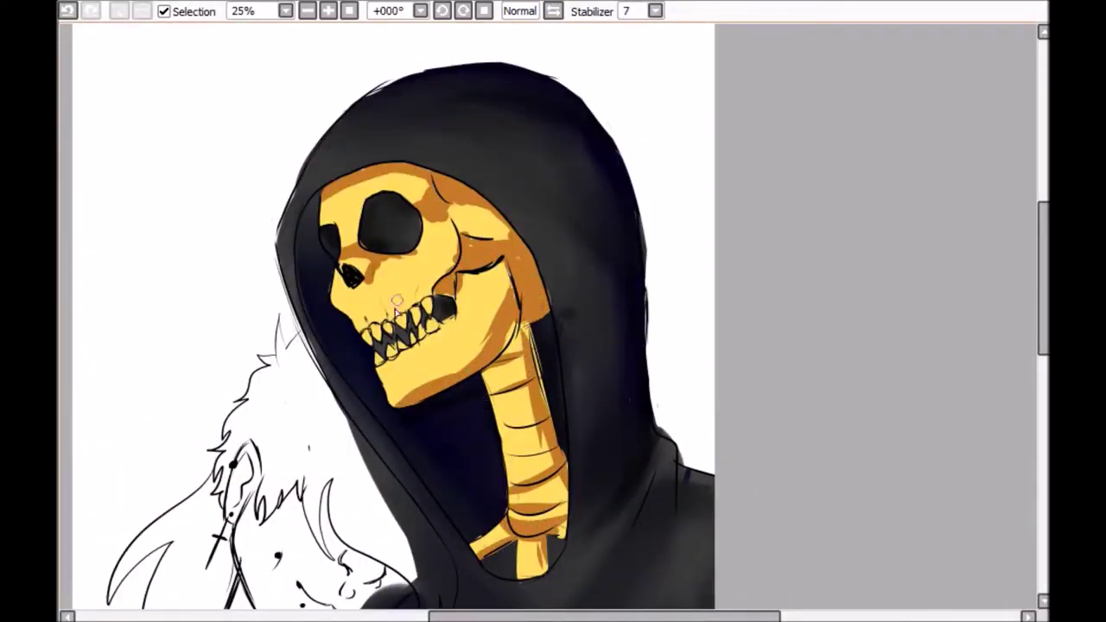
Blend the orange-brown shadows into the yellow of the skull and neck bones.
left_click_drag(370, 231, 347, 209)
mouse_move(553, 318)
left_mouse_down()
mouse_move(511, 324)
mouse_move(394, 402)
mouse_move(437, 288)
mouse_move(425, 200)
mouse_move(363, 260)
left_mouse_up()
mouse_move(527, 345)
left_mouse_down()
mouse_move(525, 508)
mouse_move(648, 254)
mouse_move(628, 266)
left_mouse_up()
Color the leaning figure's face, ear, neck and chest with a flat pale cream skin tone.
scroll(379, 312, "up", 1)
mouse_move(285, 294)
left_mouse_down()
mouse_move(291, 439)
mouse_move(311, 450)
mouse_move(332, 333)
mouse_move(450, 389)
mouse_move(414, 363)
mouse_move(308, 363)
mouse_move(484, 346)
left_mouse_up()
left_click_drag(285, 484, 388, 319)
mouse_move(380, 329)
left_mouse_down()
mouse_move(375, 506)
mouse_move(267, 367)
mouse_move(286, 403)
mouse_move(424, 400)
mouse_move(444, 414)
mouse_move(381, 518)
left_mouse_up()
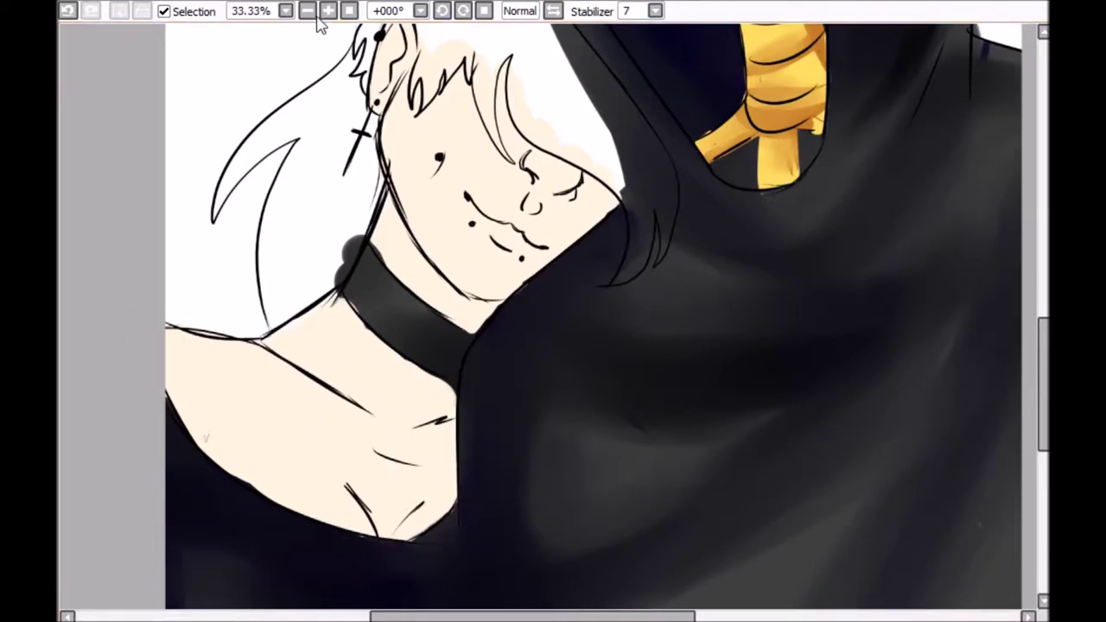
Paint and blend soft mauve and peach shadows on the leaning figure's face, jawline, neck, collarbones and chest.
left_click(308, 11)
left_click_drag(393, 369, 372, 515)
scroll(372, 516, "up", 1)
scroll(372, 515, "down", 1)
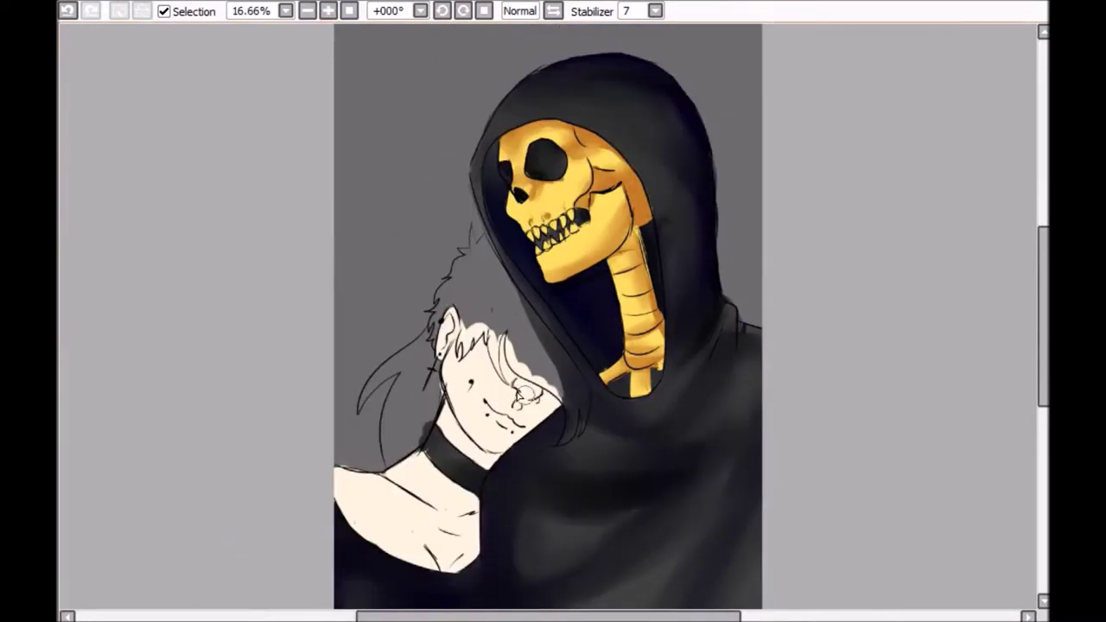
left_click_drag(492, 337, 540, 393)
left_click_drag(436, 406, 488, 458)
mouse_move(341, 475)
left_mouse_down()
mouse_move(441, 514)
mouse_move(467, 562)
left_mouse_up()
left_click_drag(492, 346, 545, 406)
left_click_drag(445, 402, 492, 458)
left_click_drag(358, 475, 441, 518)
left_click_drag(363, 535, 475, 570)
left_click_drag(337, 489, 471, 566)
left_click_drag(406, 450, 479, 501)
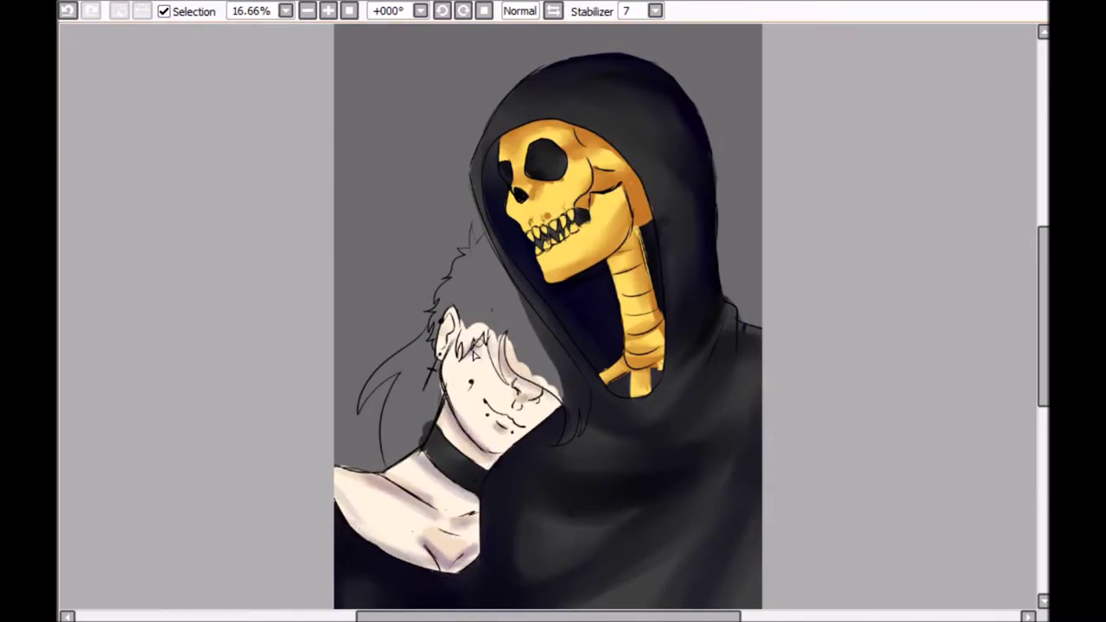
left_click_drag(473, 354, 535, 397)
Trace the outline of the leaning figure's hair in turquoise, including the spiky crown, long back strands and fringe.
scroll(602, 250, "up", 2)
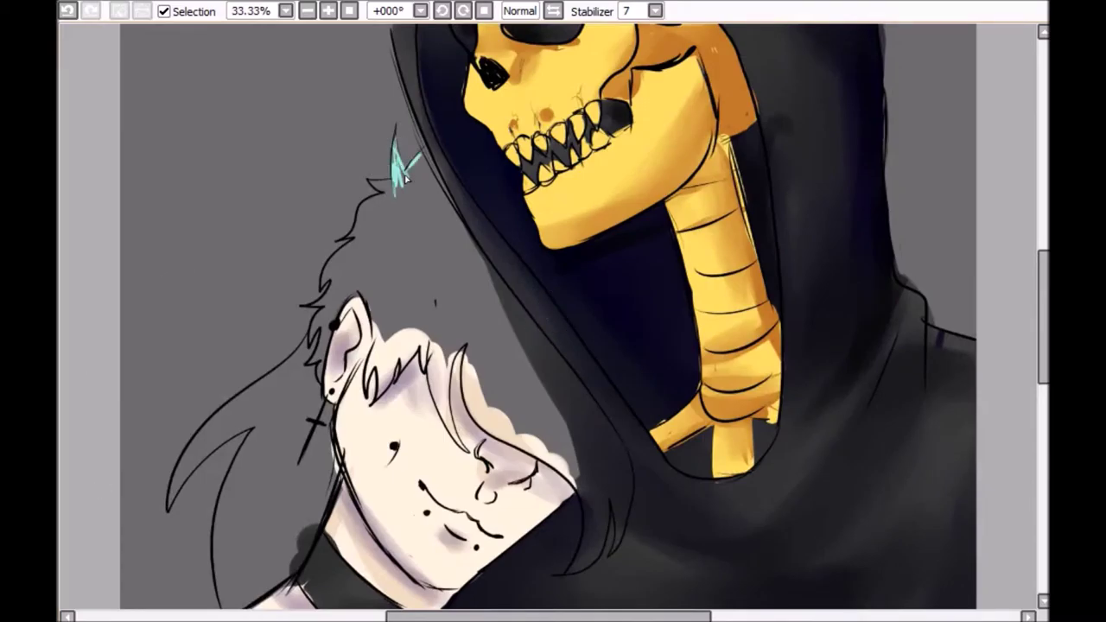
left_click_drag(293, 353, 167, 509)
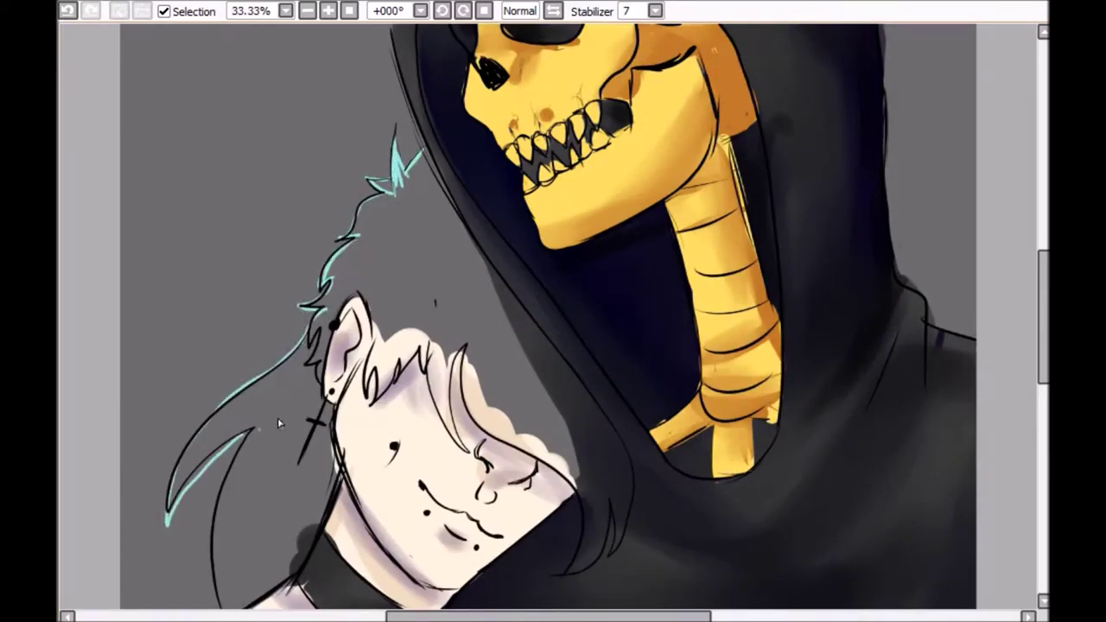
scroll(216, 433, "down", 3)
left_click_drag(248, 285, 218, 471)
mouse_move(496, 131)
left_mouse_down()
mouse_move(605, 289)
mouse_move(612, 406)
left_mouse_up()
left_click_drag(554, 427, 600, 338)
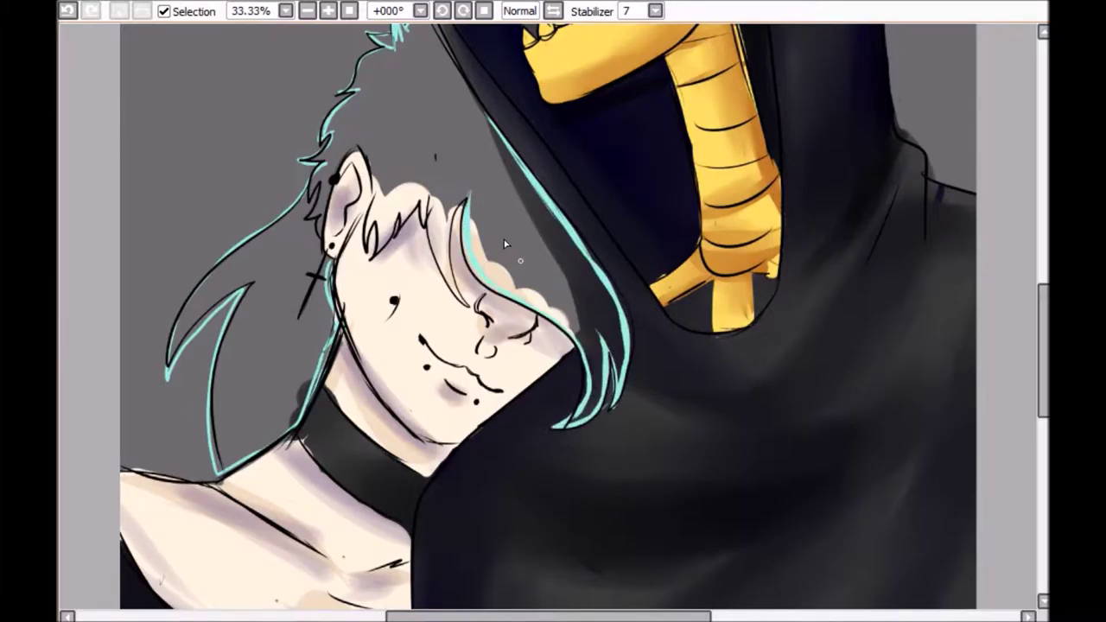
mouse_move(467, 302)
left_mouse_down()
mouse_move(405, 203)
mouse_move(363, 251)
left_mouse_up()
left_click_drag(337, 178, 335, 320)
Fill the outlined hair with turquoise, undoing the misplaced fill at the crown.
left_click(259, 259)
left_click(387, 38)
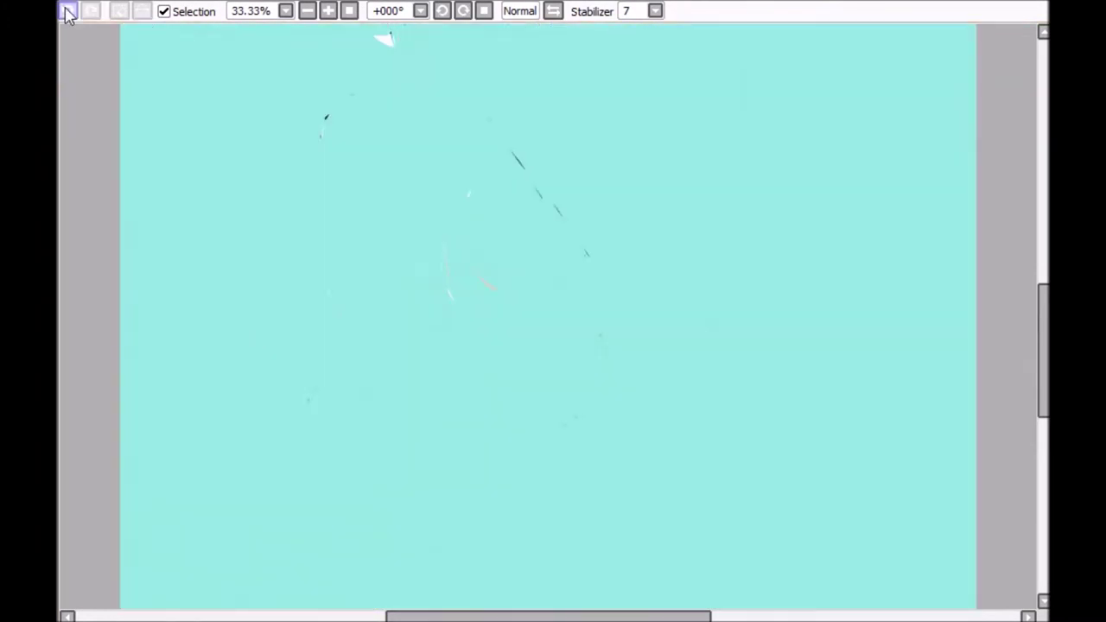
key("ctrl+z")
left_click(363, 199)
Paint darker blue strands through the turquoise hair, from the crown and fringe down to the long back locks.
key("ctrl+minus")
key("ctrl+minus")
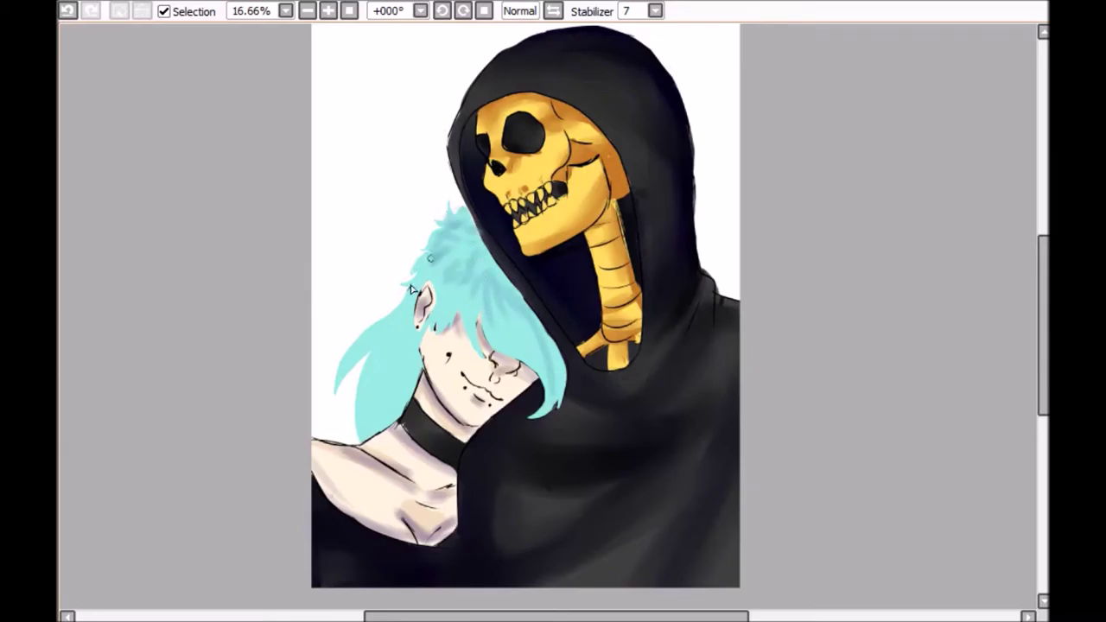
key("ctrl+minus")
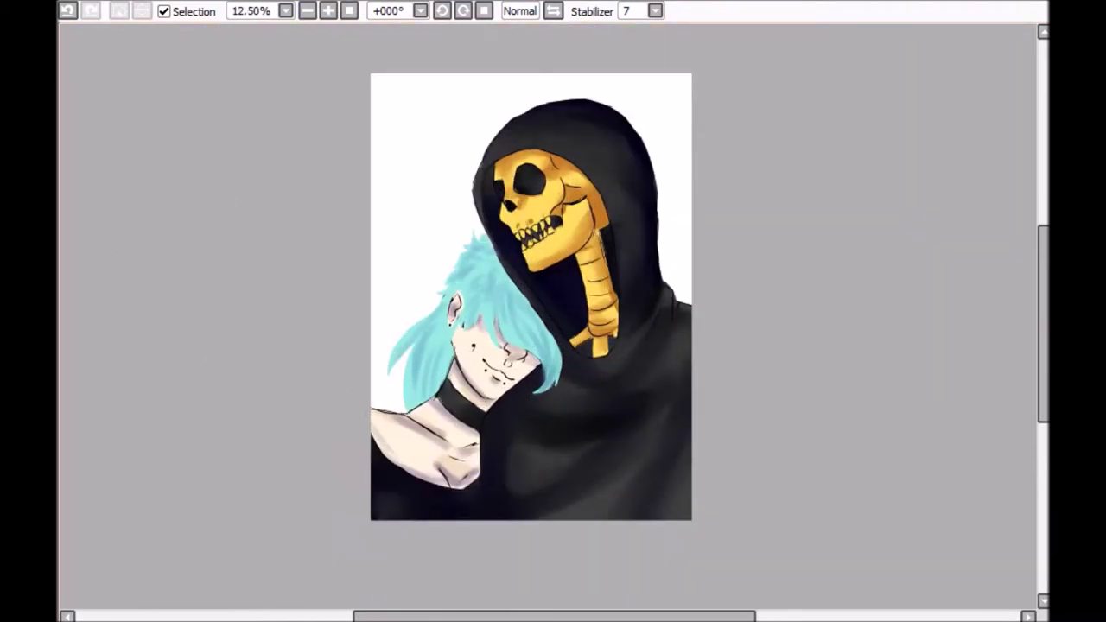
key("ctrl+plus")
key("ctrl+plus")
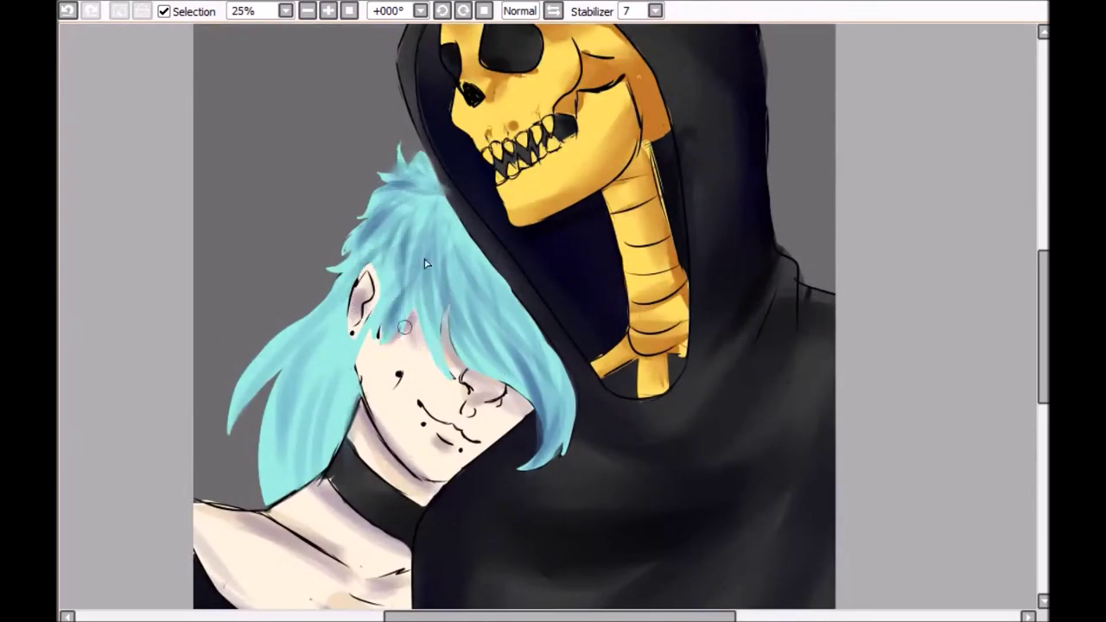
left_click_drag(354, 311, 344, 426)
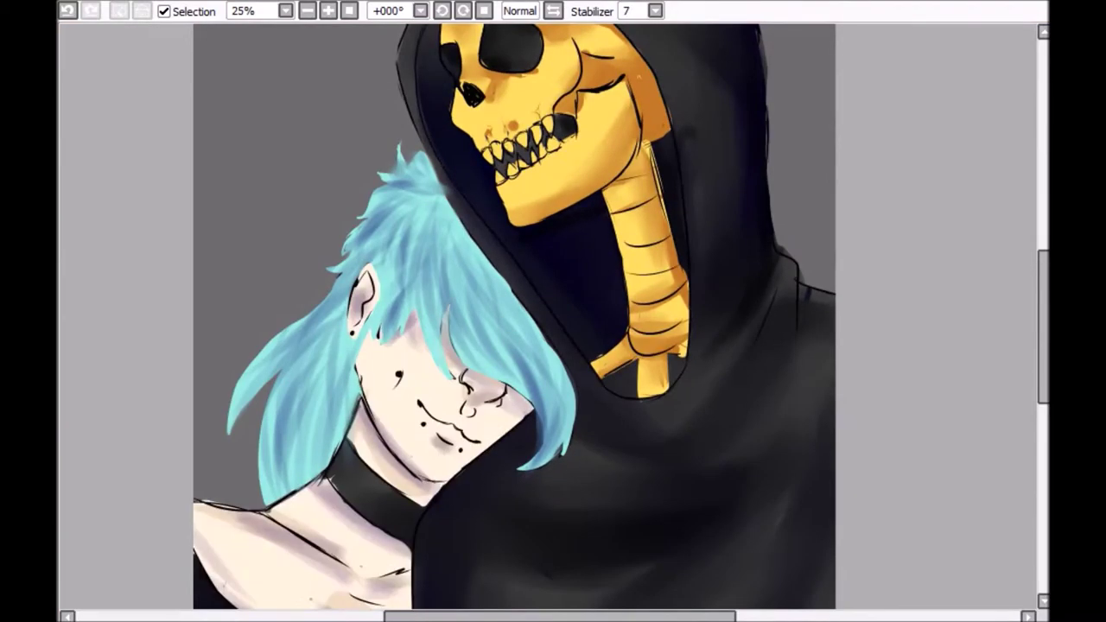
Paint over the black jawline, cheek and nose lines of the leaning figure with soft taupe shading.
scroll(472, 316, "right", 3)
scroll(472, 316, "down", 1)
scroll(428, 316, "down", 2)
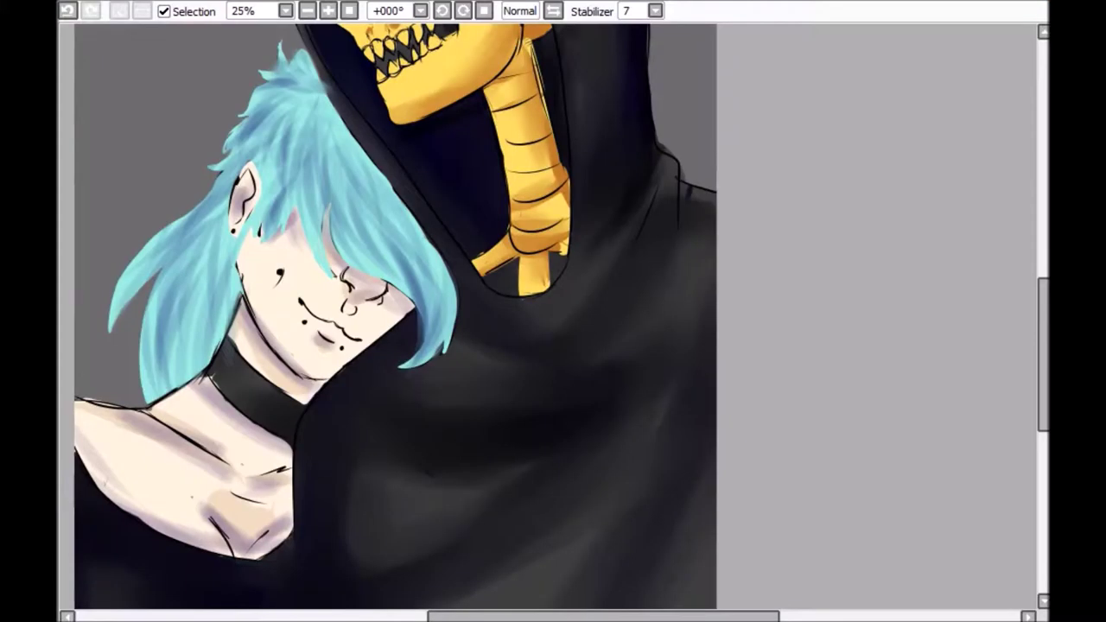
key("ctrl+plus")
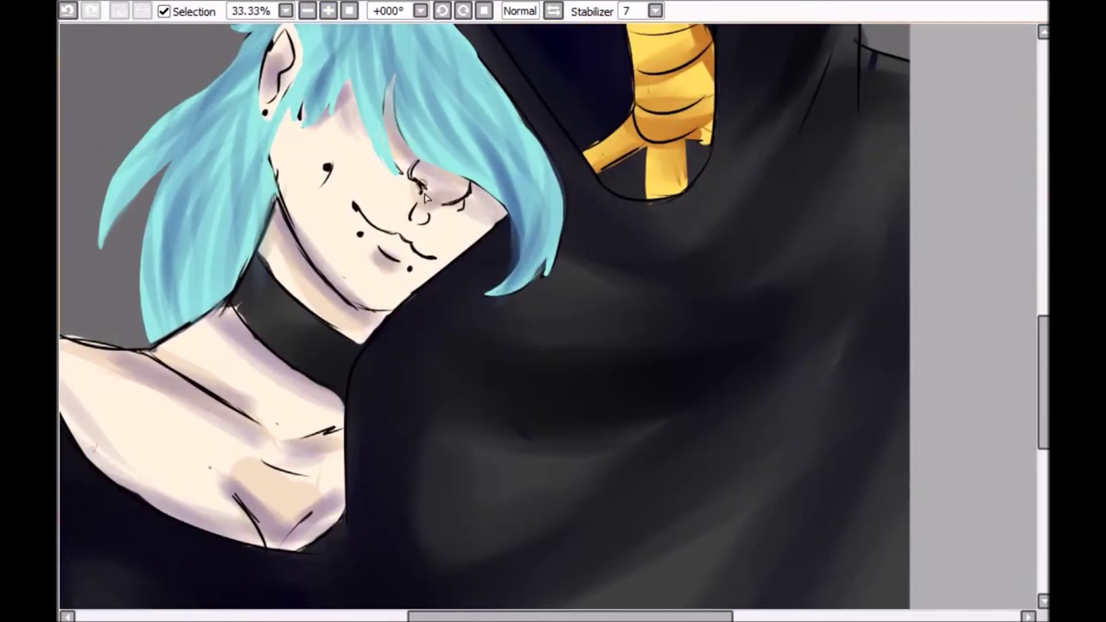
left_click_drag(263, 192, 342, 298)
left_click_drag(276, 168, 350, 302)
left_click_drag(285, 139, 374, 313)
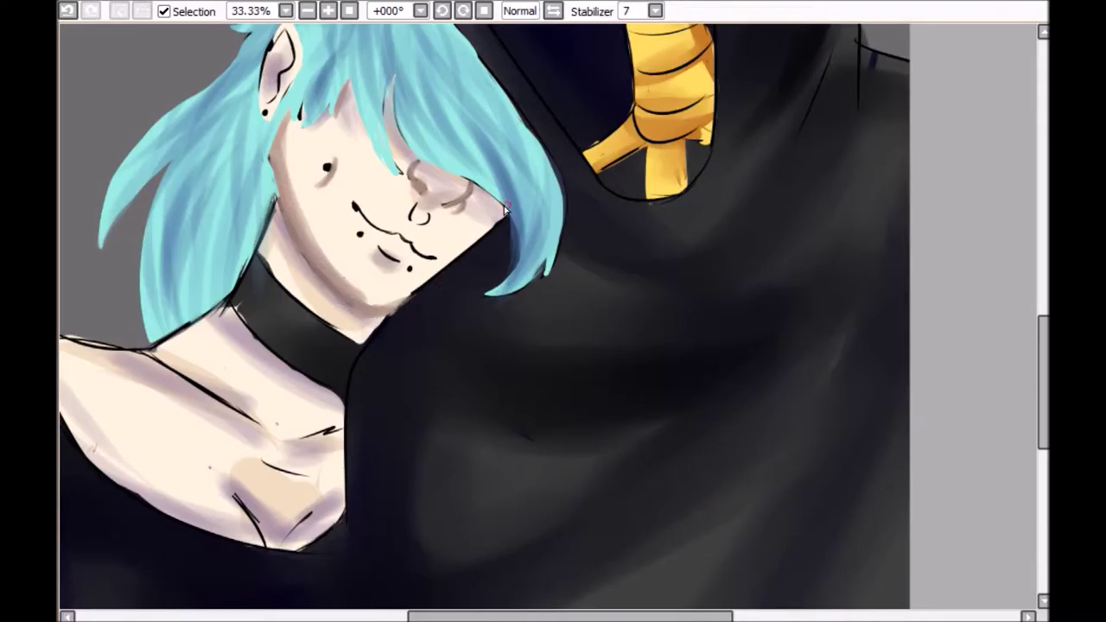
Replace the neck and collarbone lines with taupe shadows, and shade the tip of the nose.
key("ctrl+minus")
left_click_drag(337, 349, 345, 408)
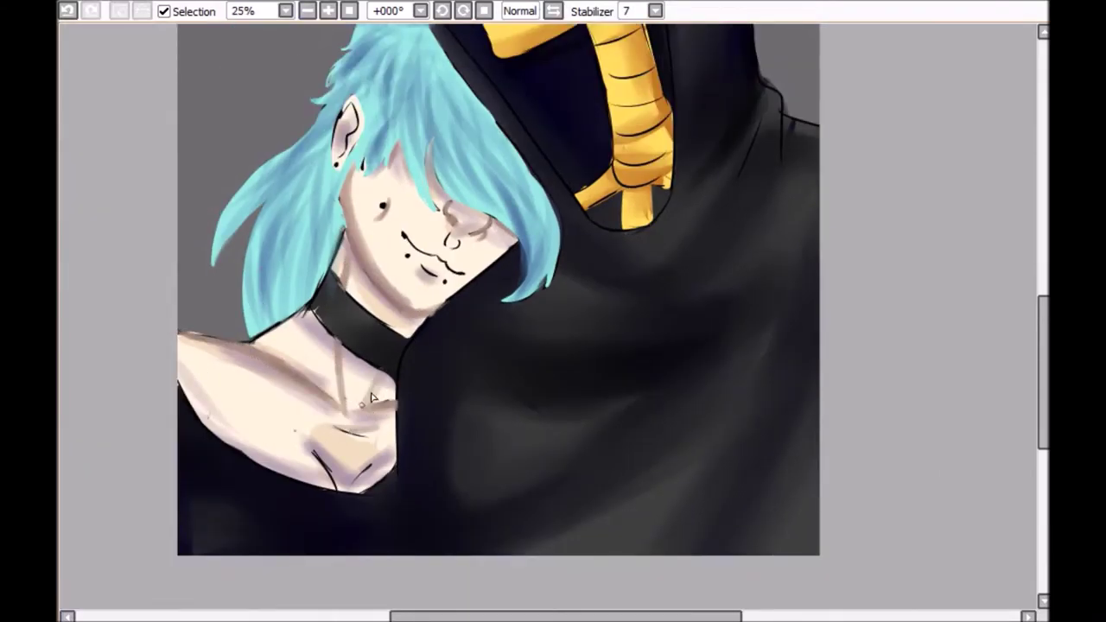
left_click_drag(336, 350, 380, 384)
left_click_drag(443, 234, 449, 249)
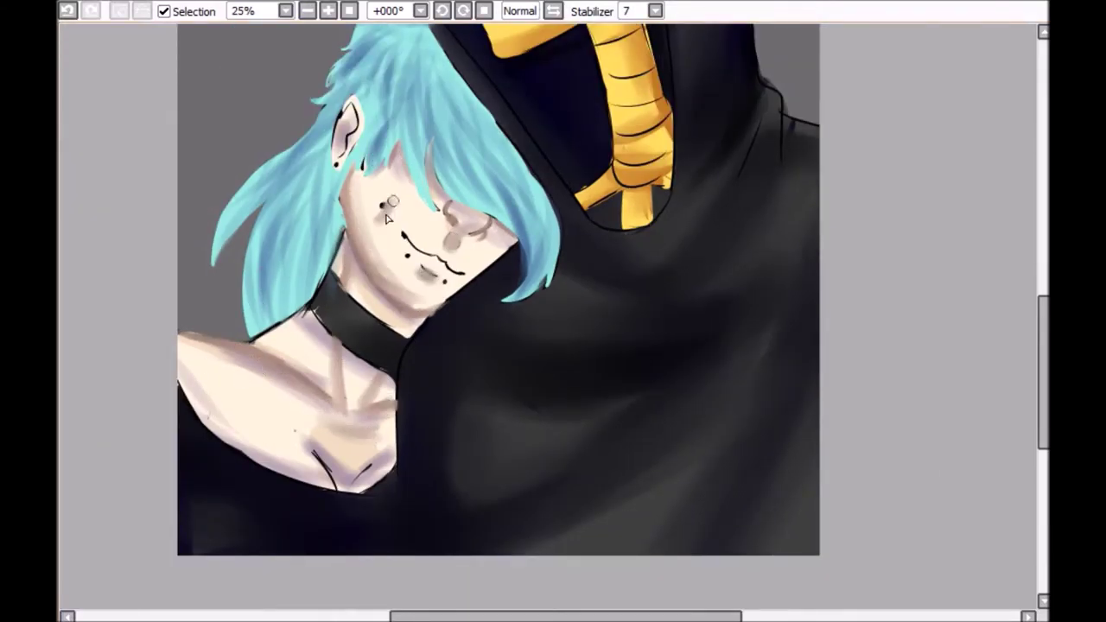
Paint soft taupe shadows over the lines at the center of the chest and blend them into the skin.
left_click(307, 10)
scroll(173, 346, "up", 2)
left_click_drag(225, 471, 285, 553)
left_click_drag(285, 488, 309, 516)
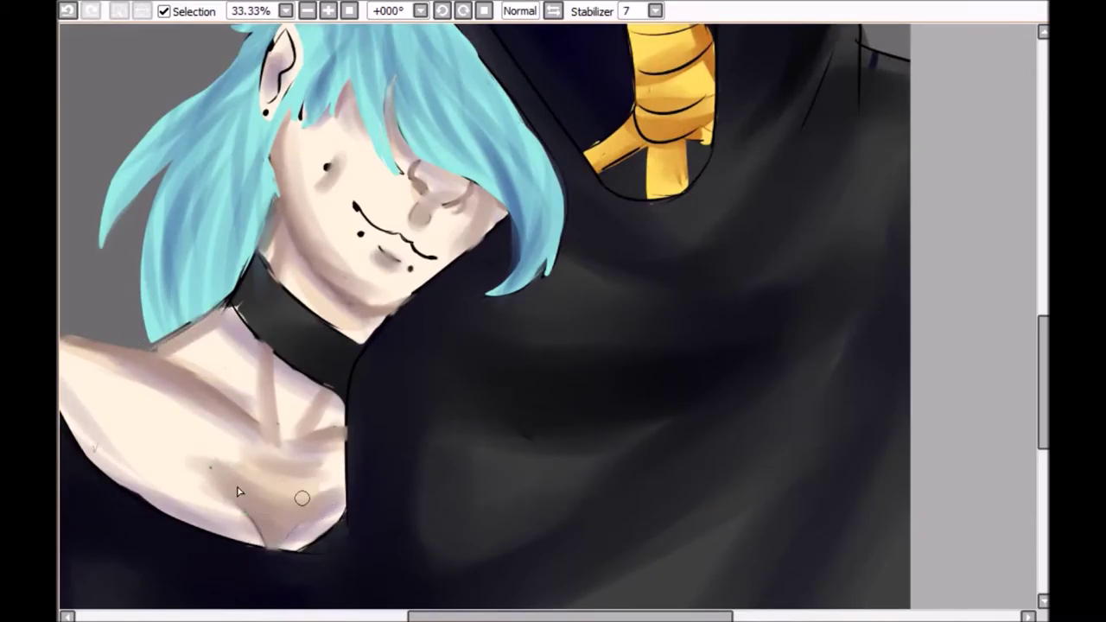
key("ctrl+minus")
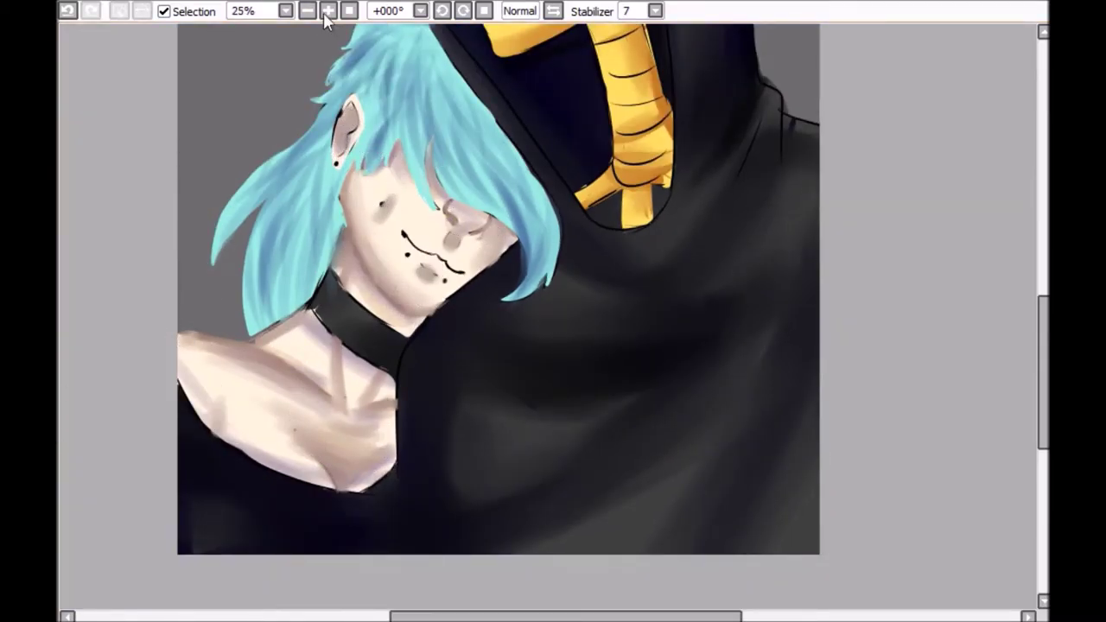
key("ctrl+plus")
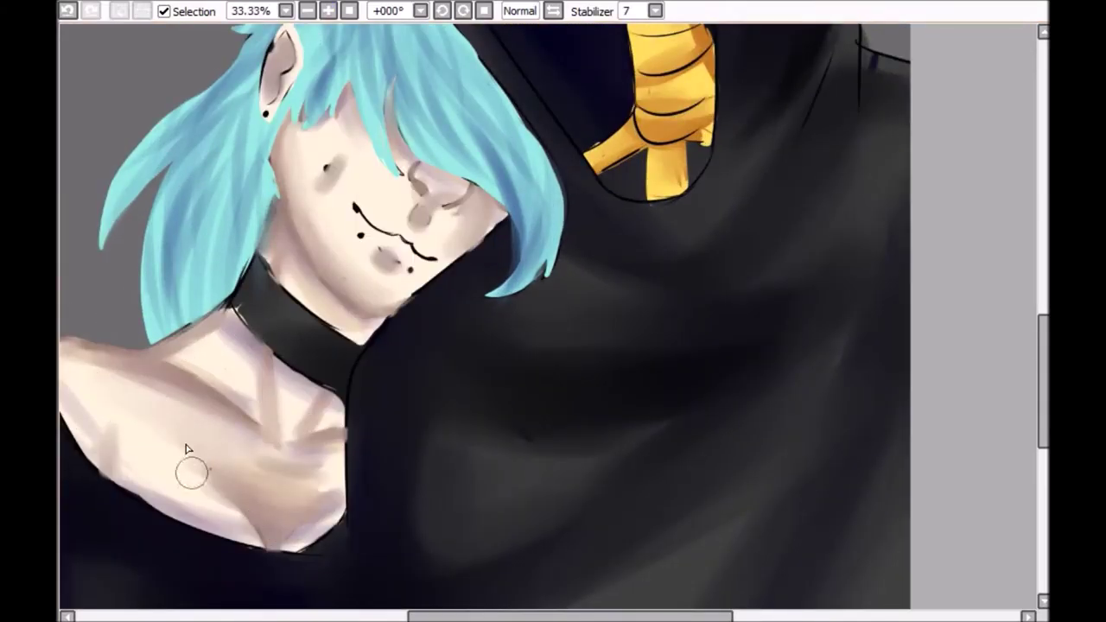
Blend the shading along the jaw and chin, and extend turquoise hair strands over the side of the face.
left_click(308, 11)
key("ctrl+plus")
mouse_move(309, 268)
left_mouse_down()
mouse_move(298, 303)
mouse_move(380, 324)
left_mouse_up()
left_click_drag(308, 272, 383, 299)
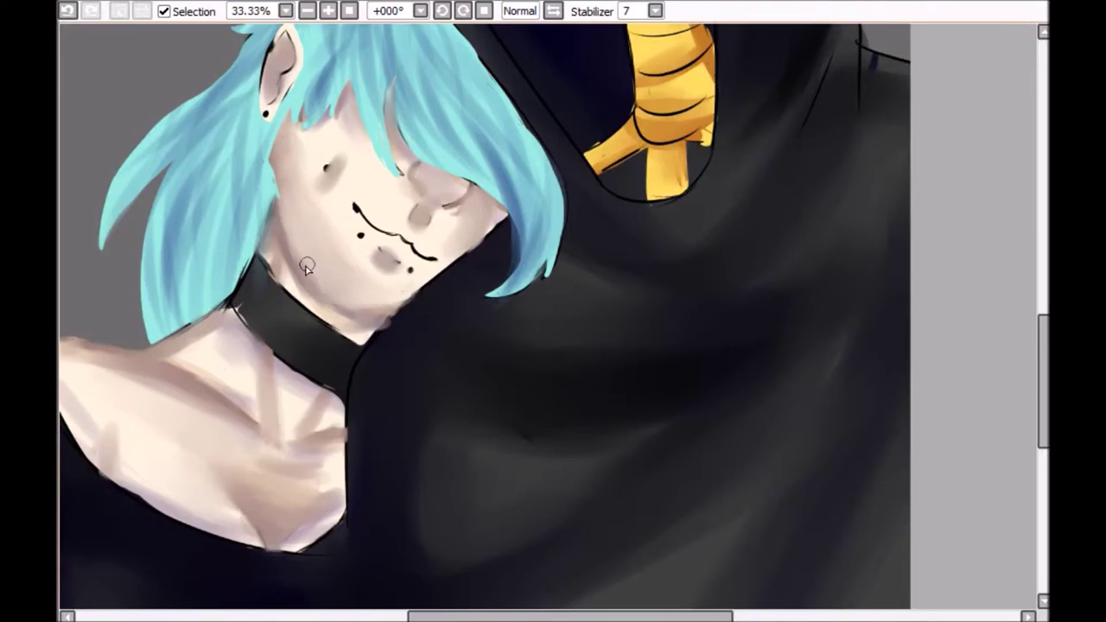
left_click(328, 10)
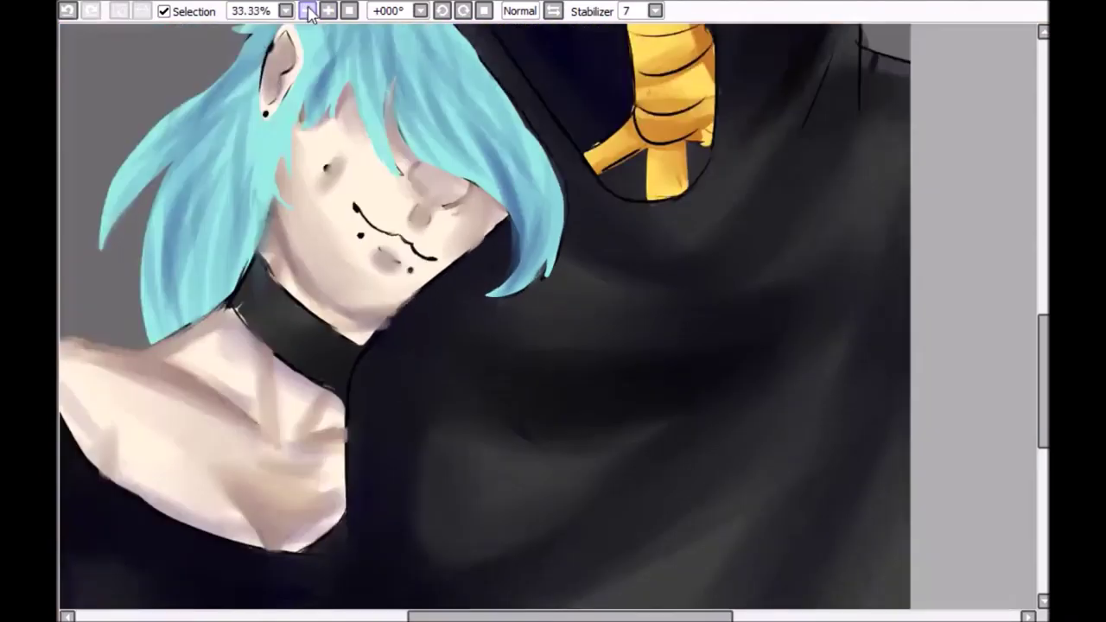
Check the overall look of the whole illustration from a distance and up close.
key("ctrl+minus")
key("ctrl+minus")
key("ctrl+minus")
key("ctrl+minus")
key("ctrl+minus")
left_click(329, 10)
left_click(329, 11)
left_click(328, 10)
Undo the last two changes and blend the shadows along the neck and collarbones into the skin.
key("ctrl+z")
key("ctrl+z")
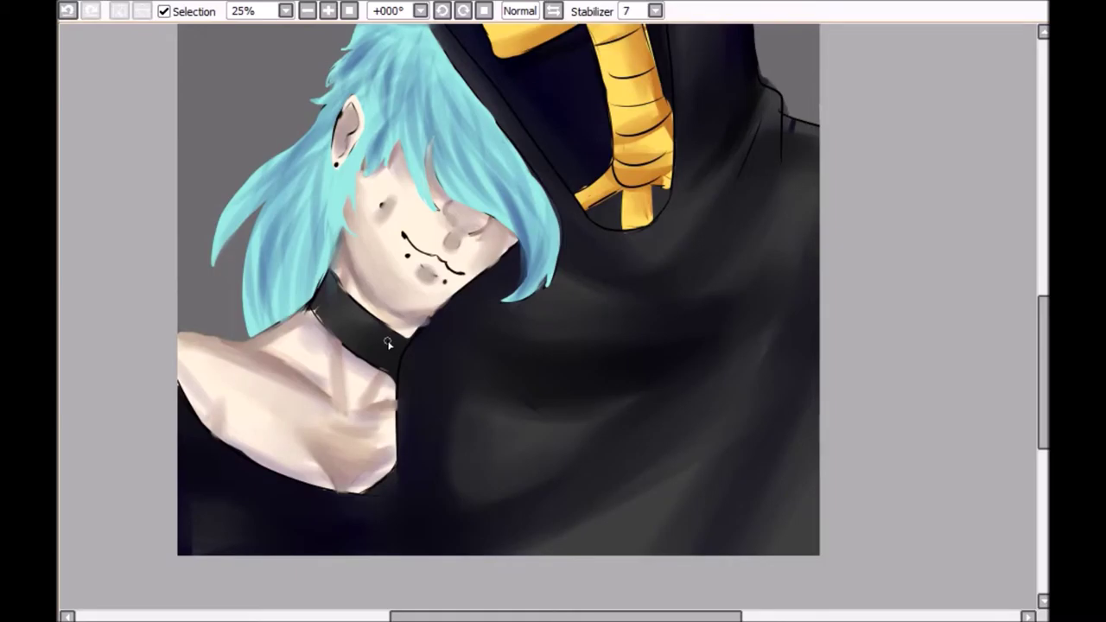
left_click_drag(340, 369, 259, 401)
mouse_move(320, 421)
left_mouse_down()
mouse_move(298, 361)
mouse_move(352, 413)
left_mouse_up()
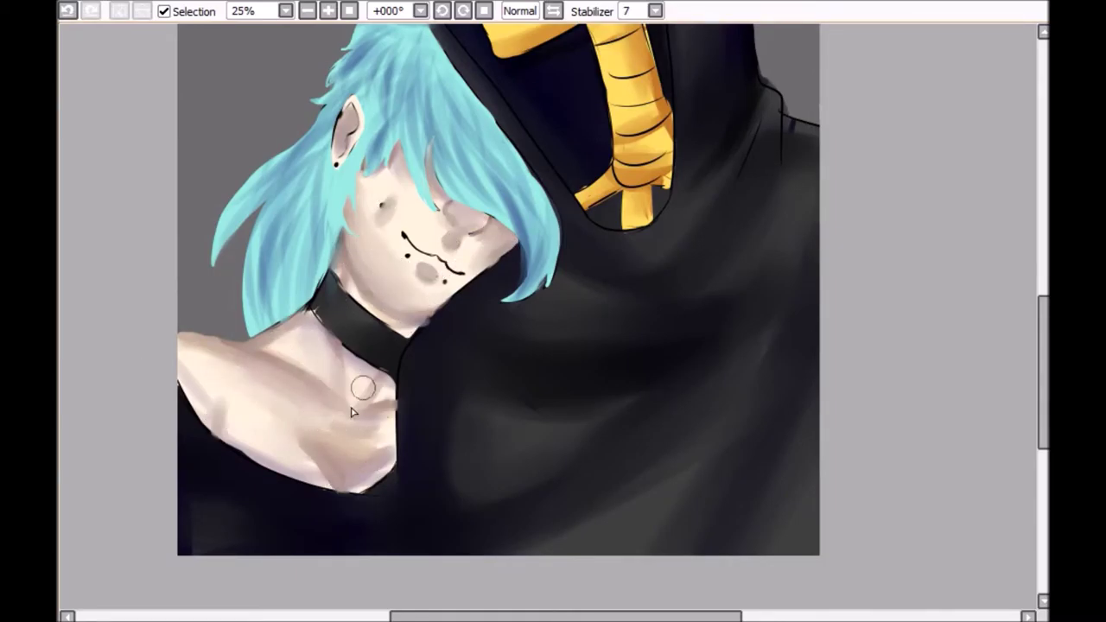
left_click_drag(389, 172, 427, 212)
left_click_drag(449, 203, 492, 224)
left_click_drag(387, 169, 423, 208)
left_click_drag(471, 227, 510, 253)
left_click_drag(182, 339, 193, 367)
key("ctrl+z")
key("ctrl+z")
key("ctrl+z")
Paint soft taupe shadows around the nose and nostrils, covering the black nose lines and blending them into the skin.
key("ctrl+plus")
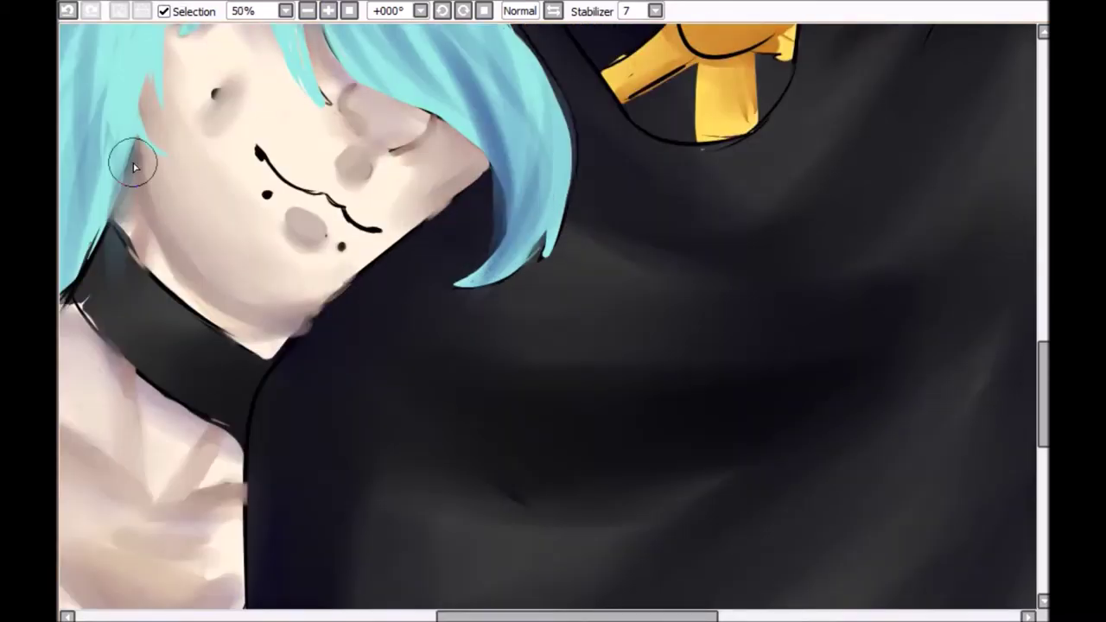
left_click_drag(309, 325, 344, 288)
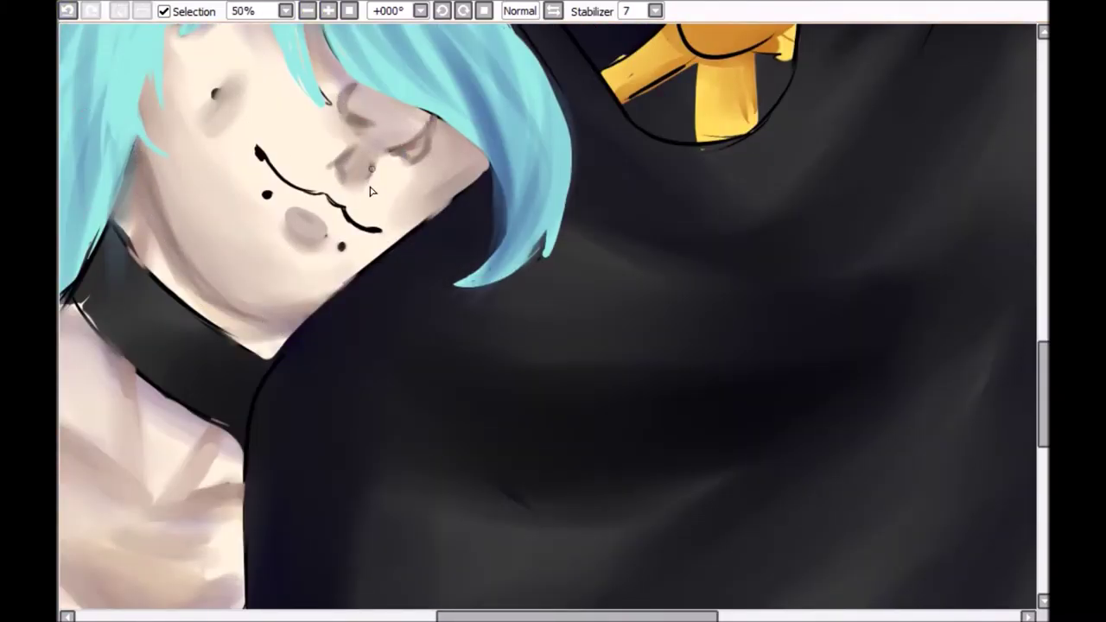
left_click_drag(371, 190, 337, 255)
left_click_drag(328, 159, 309, 234)
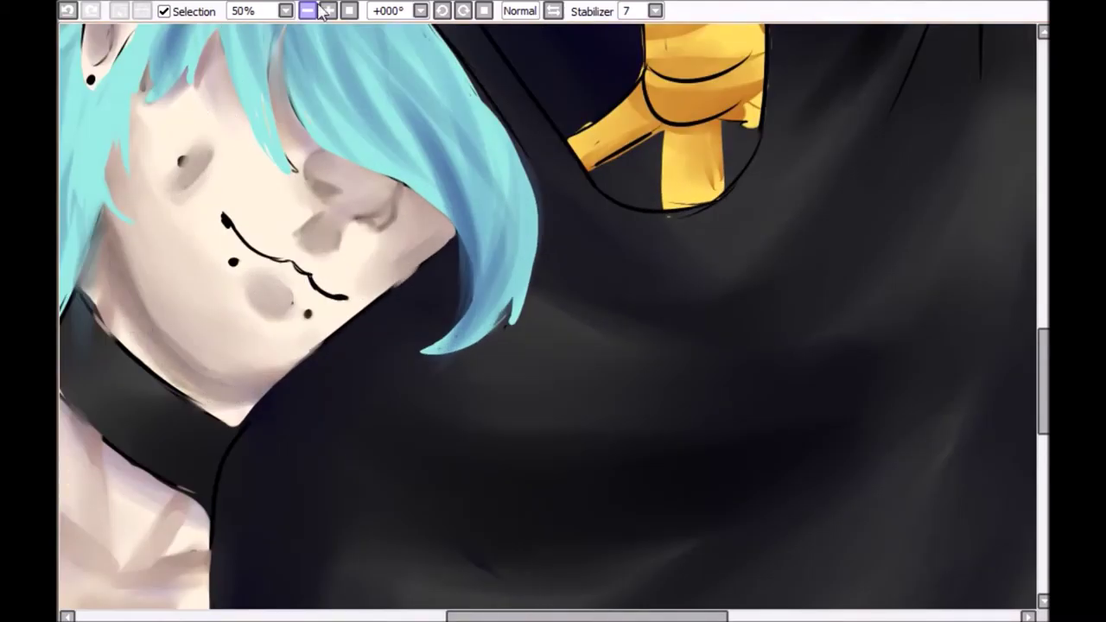
scroll(234, 76, "up", 2)
left_click_drag(286, 196, 284, 208)
scroll(209, 206, "down", 5)
scroll(254, 37, "up", 5)
scroll(254, 36, "down", 2)
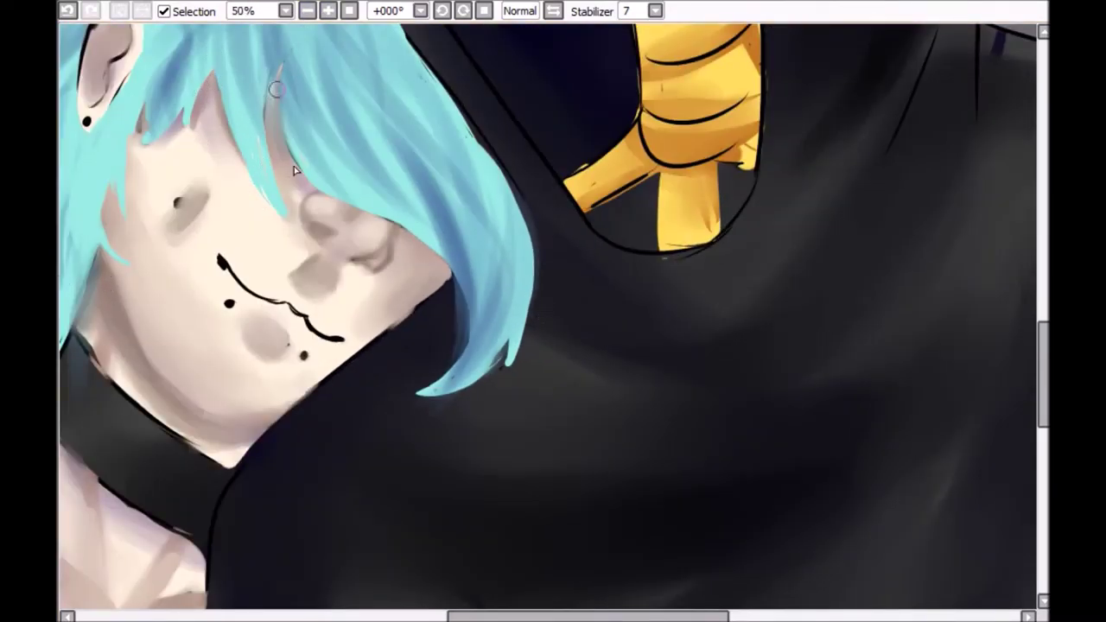
Deepen the taupe shadow along the jaw and neck, and shade over the dot in the cheek dimple.
mouse_move(112, 251)
left_mouse_down()
mouse_move(173, 415)
mouse_move(196, 429)
mouse_move(113, 386)
mouse_move(185, 421)
left_mouse_up()
scroll(185, 421, "down", 2)
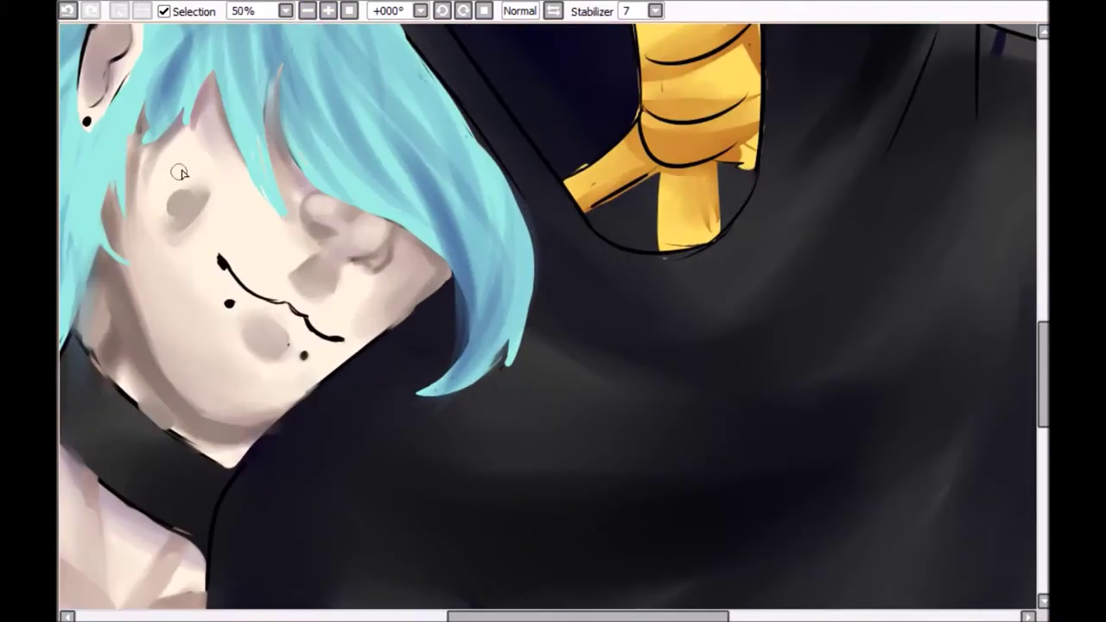
scroll(202, 492, "up", 1)
scroll(201, 492, "up", 3)
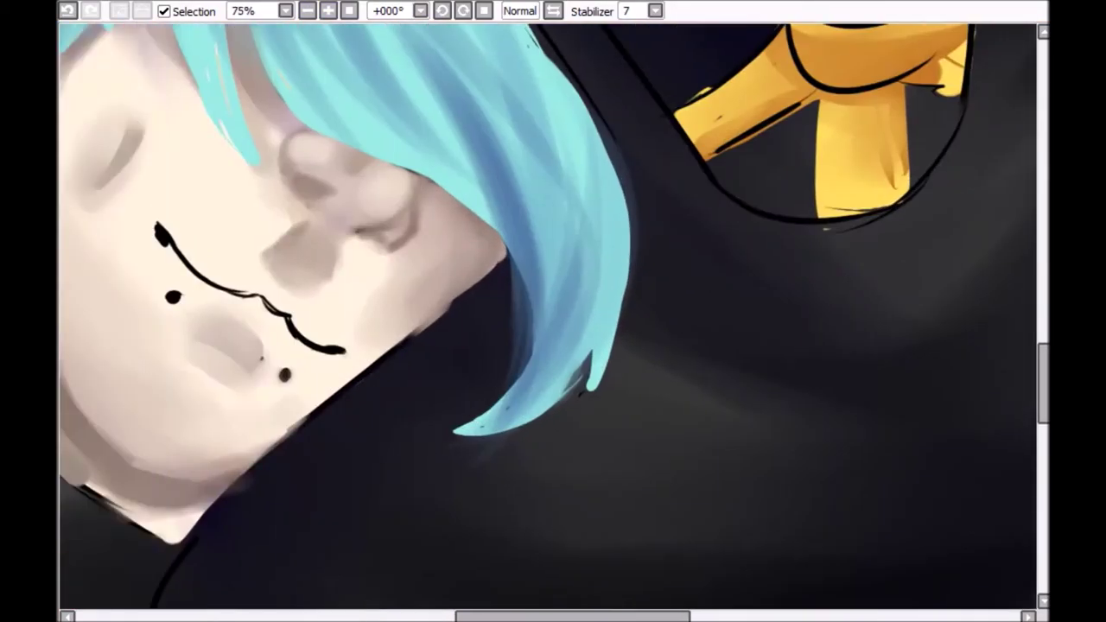
Add a small pink blush beside the nose and paint full dark grey lips over the mouth line.
left_click_drag(129, 95, 406, 250)
mouse_move(173, 259)
left_mouse_down()
mouse_move(285, 346)
mouse_move(162, 238)
mouse_move(268, 267)
mouse_move(311, 320)
left_mouse_up()
left_click_drag(173, 259, 211, 342)
left_click_drag(216, 285, 303, 345)
scroll(481, 320, "down", 3)
scroll(482, 319, "up", 3)
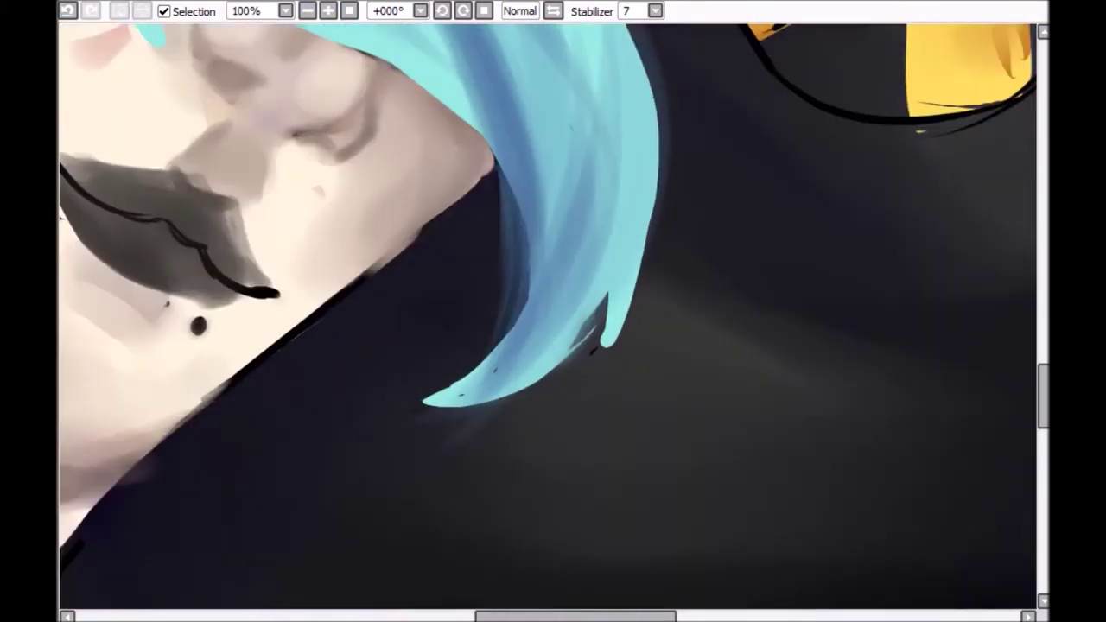
mouse_move(198, 247)
left_mouse_down()
mouse_move(233, 310)
mouse_move(217, 239)
mouse_move(328, 363)
mouse_move(359, 324)
left_mouse_up()
left_click_drag(203, 243, 375, 356)
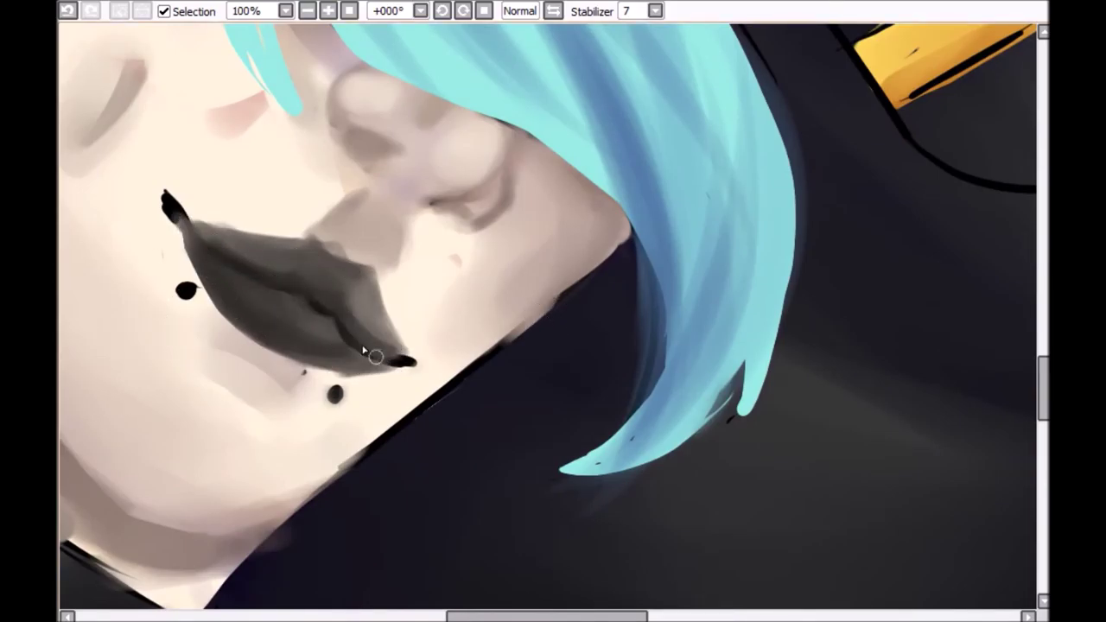
Shade the folds of the dark lips and add pale grey highlights to the upper and lower lip.
mouse_move(253, 273)
left_mouse_down()
mouse_move(193, 227)
mouse_move(360, 329)
mouse_move(217, 288)
left_mouse_up()
left_click_drag(310, 333, 302, 268)
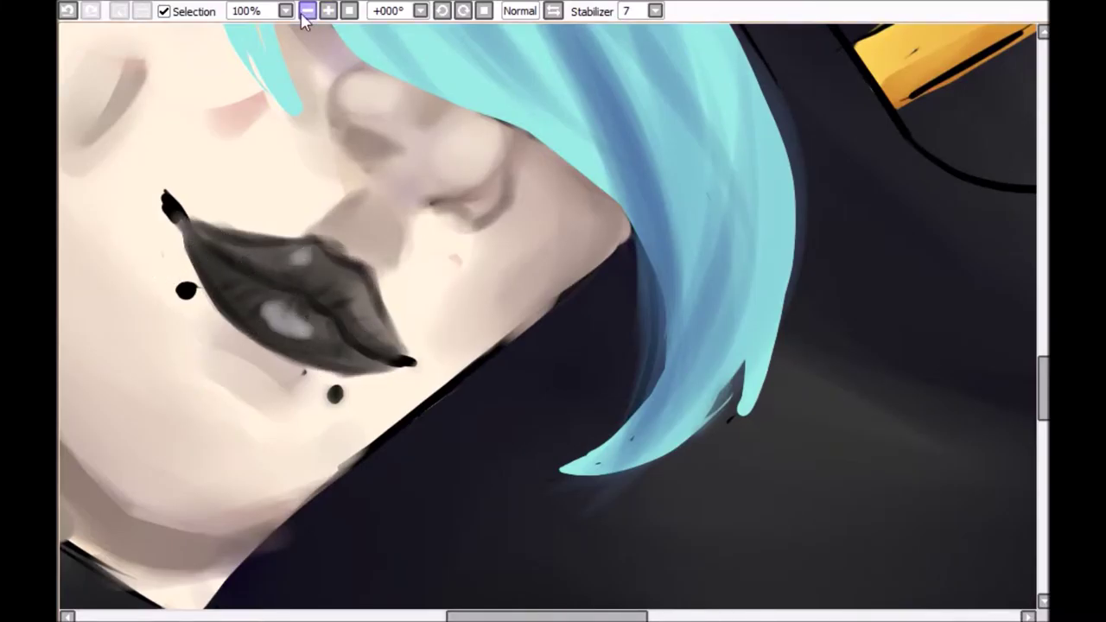
scroll(311, 329, "up", 1)
mouse_move(121, 190)
left_mouse_down()
mouse_move(358, 332)
mouse_move(241, 285)
left_mouse_up()
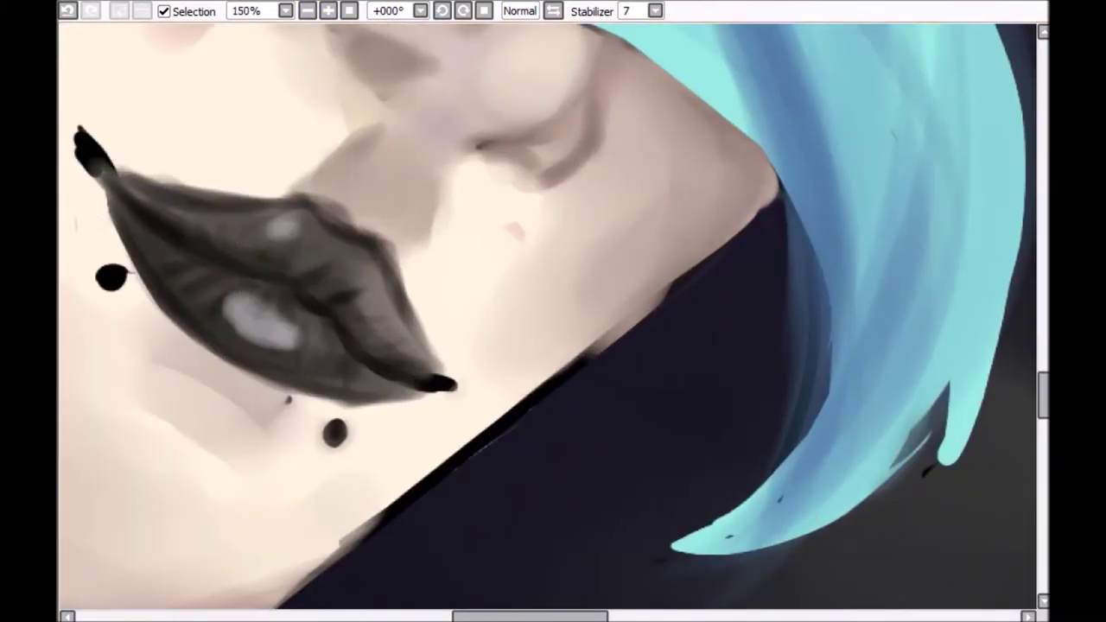
Clean up the black line ends at both corners of the mouth, covering them with skin tone.
left_click(69, 13)
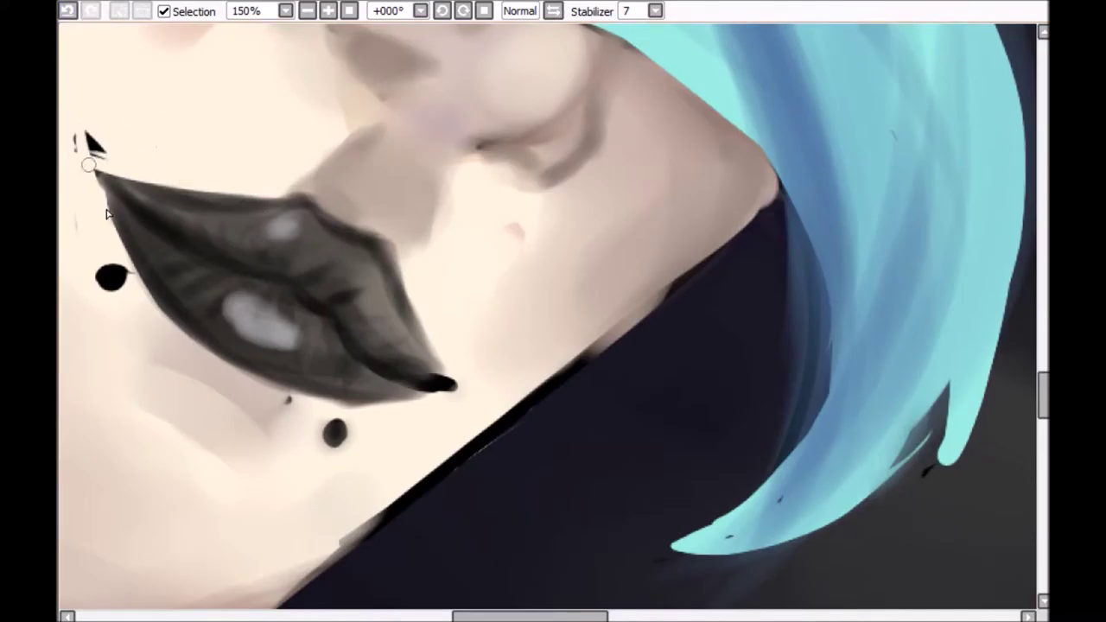
left_click_drag(86, 143, 108, 195)
left_click_drag(456, 383, 419, 406)
scroll(419, 406, "down", 4)
scroll(420, 406, "up", 3)
Paint two round turquoise piercing studs with white glints, one on the lower lip and one just beneath it.
left_click_drag(250, 302, 286, 337)
scroll(215, 226, "up", 1)
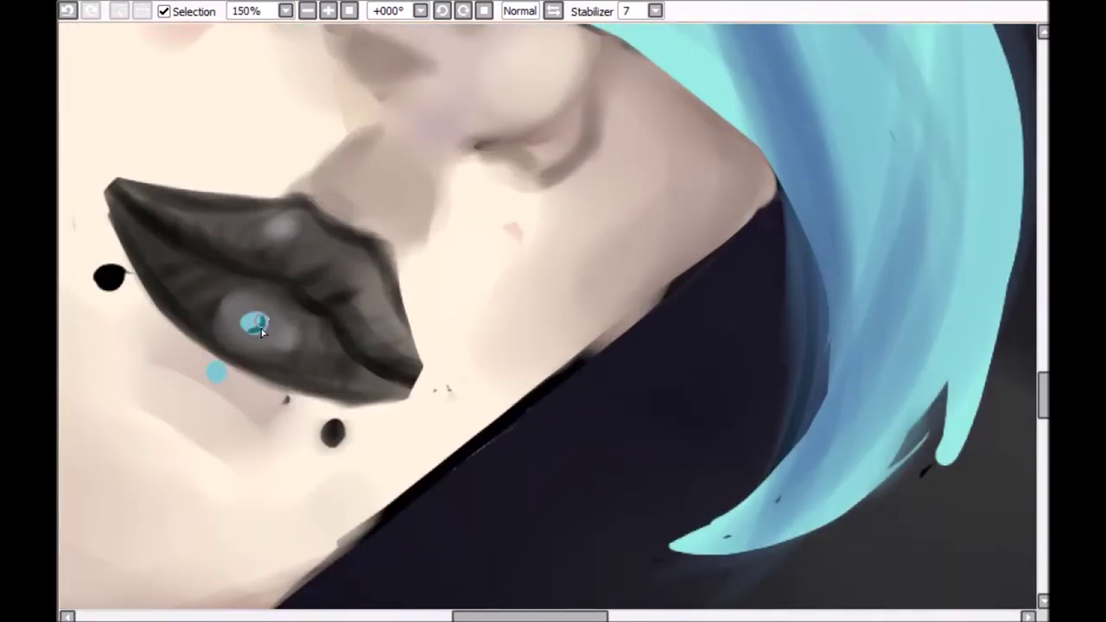
scroll(359, 216, "down", 4)
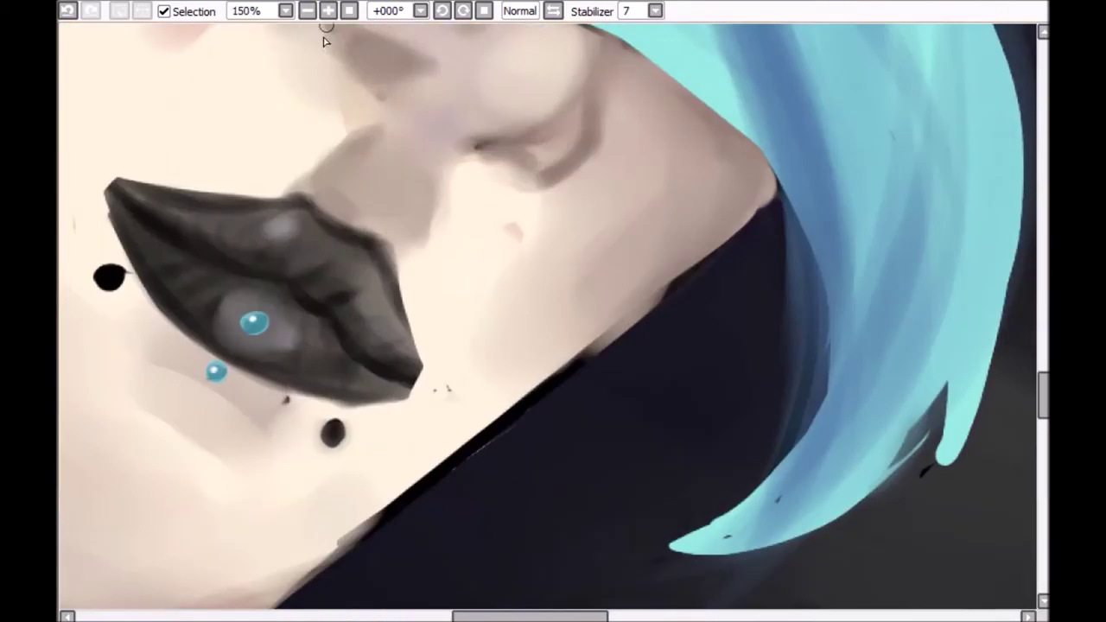
scroll(358, 216, "up", 1)
Add pink blush to the shoulder and ear, and paint dark red blood streaks running down the face.
left_click(309, 13)
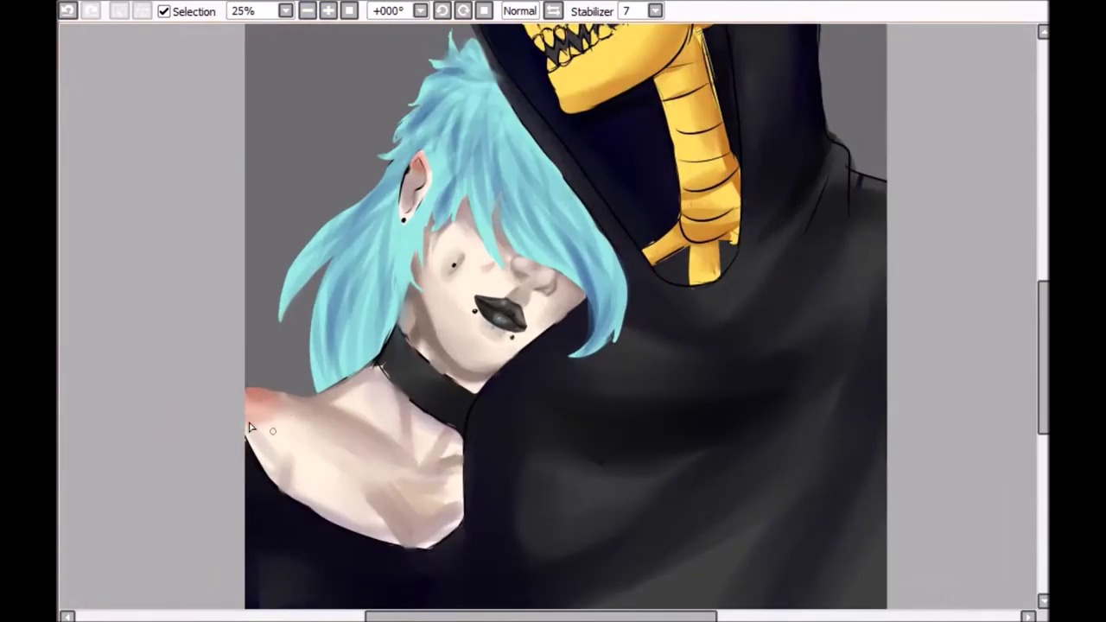
scroll(360, 103, "up", 1)
scroll(369, 98, "down", 1)
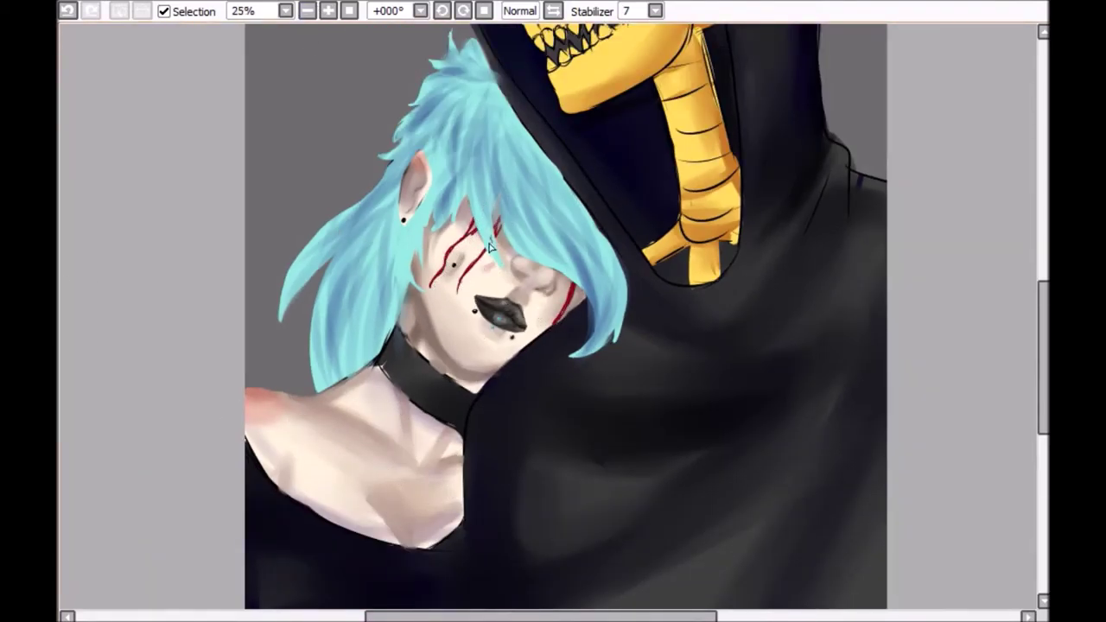
Extend the blood streaks down the cheek and blend red and taupe shadows around the eyes beneath the fringe.
scroll(687, 281, "up", 2)
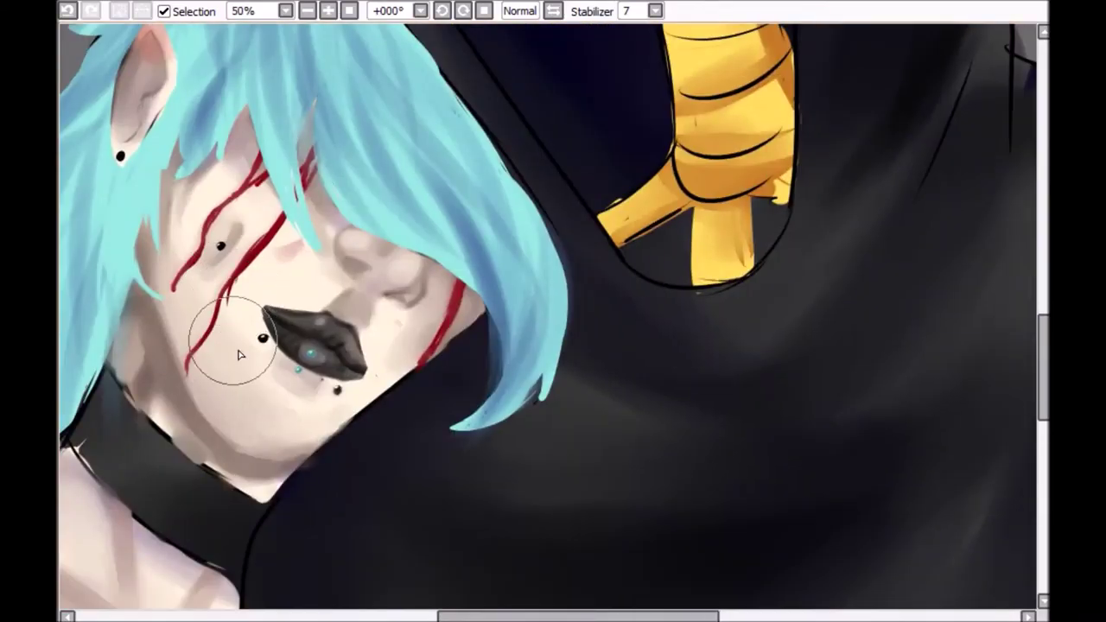
mouse_move(286, 140)
left_mouse_down()
mouse_move(185, 217)
mouse_move(548, 317)
mouse_move(332, 203)
mouse_move(251, 208)
mouse_move(255, 216)
left_mouse_up()
left_click(307, 10)
left_click(327, 10)
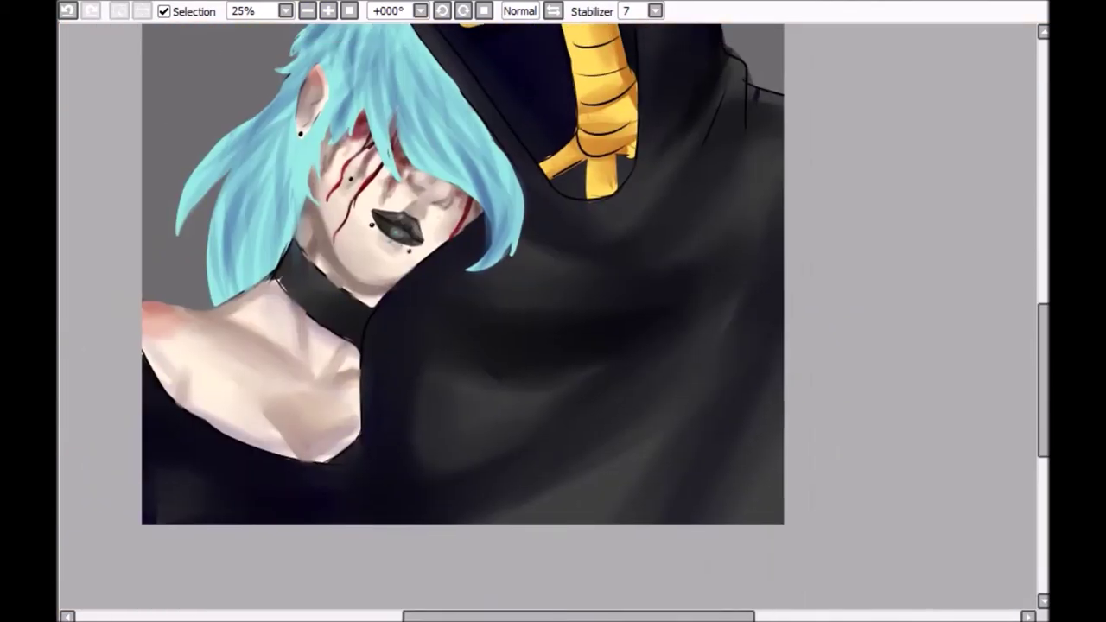
Blend the taupe shadows at the center of the chest and add pale highlight strokes to the black choker.
scroll(272, 328, "up", 1)
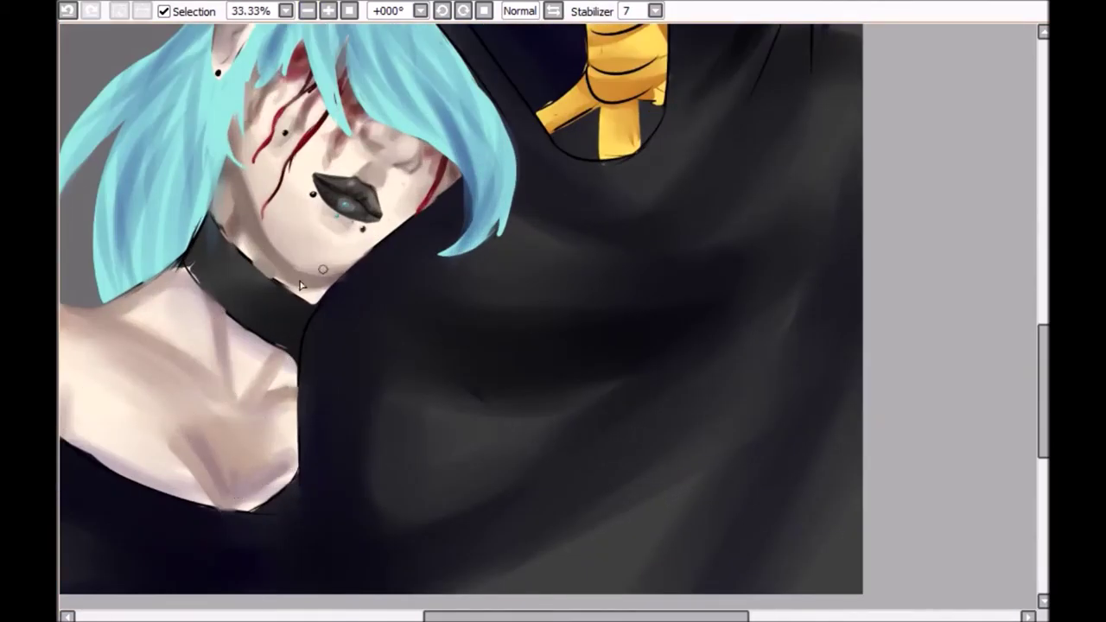
scroll(251, 318, "left", 3)
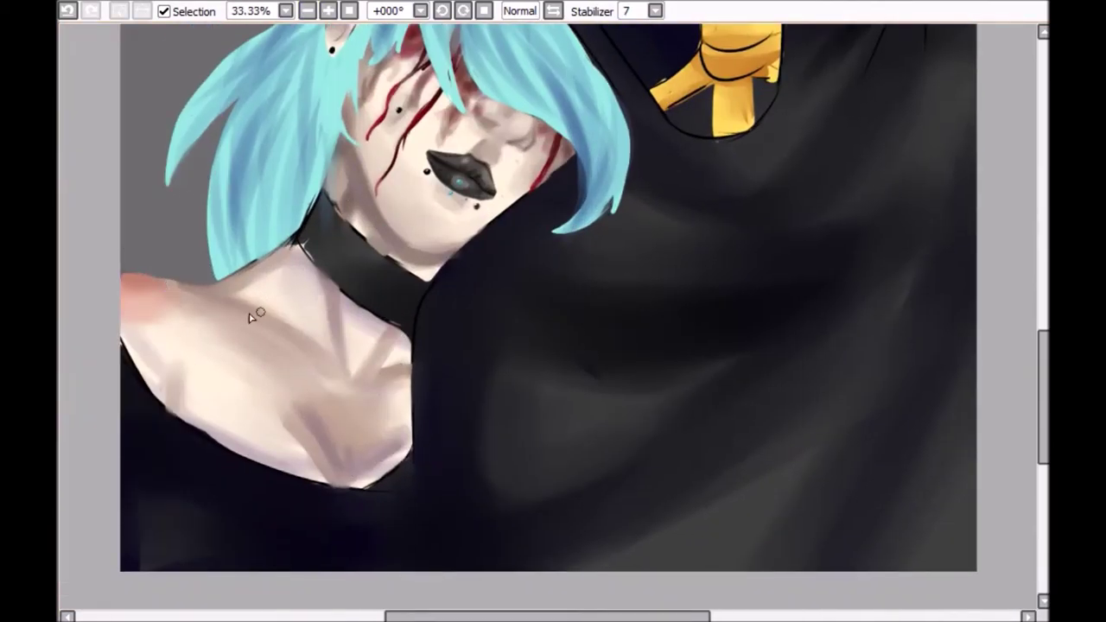
left_click(327, 11)
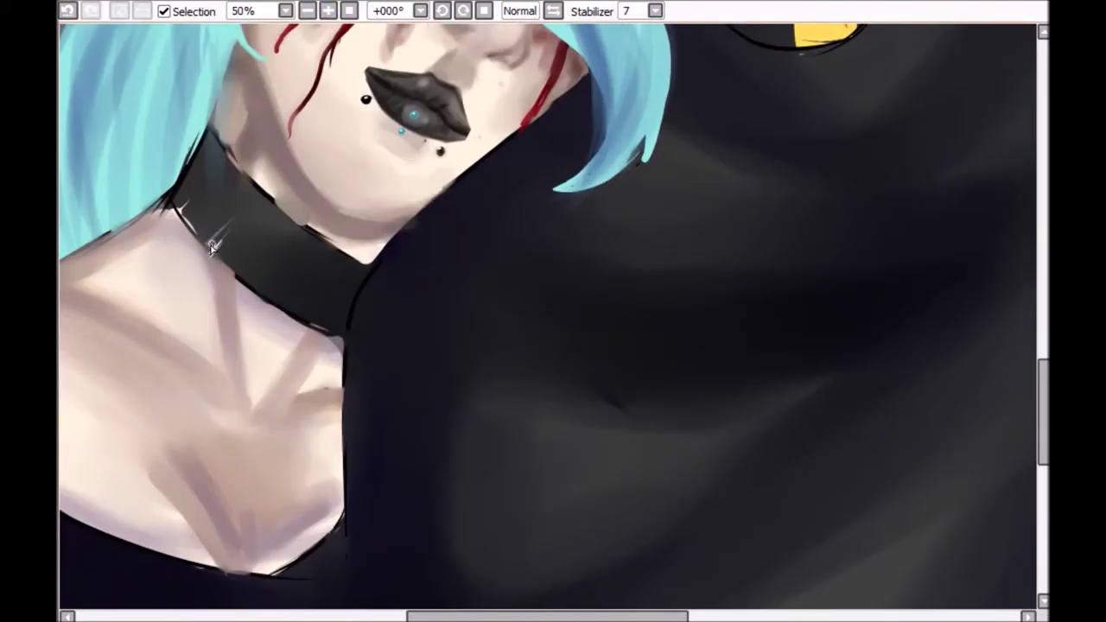
scroll(553, 311, "down", 3)
Check the skull, the face and the robe up close and within the whole illustration.
scroll(554, 311, "up", 2)
scroll(553, 311, "up", 5)
scroll(553, 311, "right", 5)
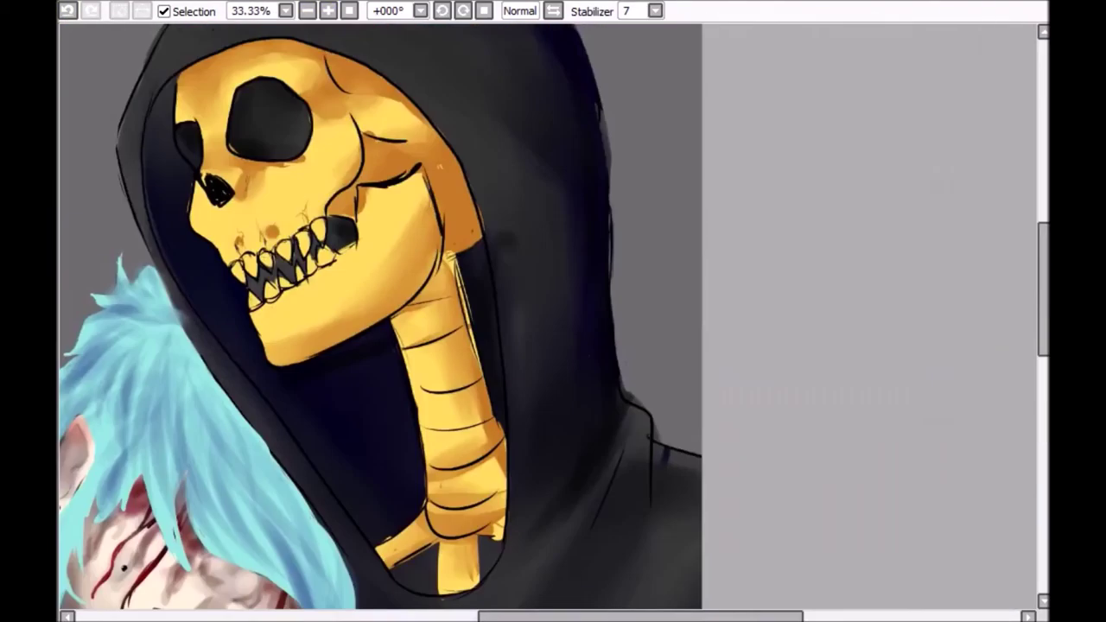
scroll(553, 311, "down", 3)
scroll(553, 311, "left", 3)
scroll(553, 311, "down", 2)
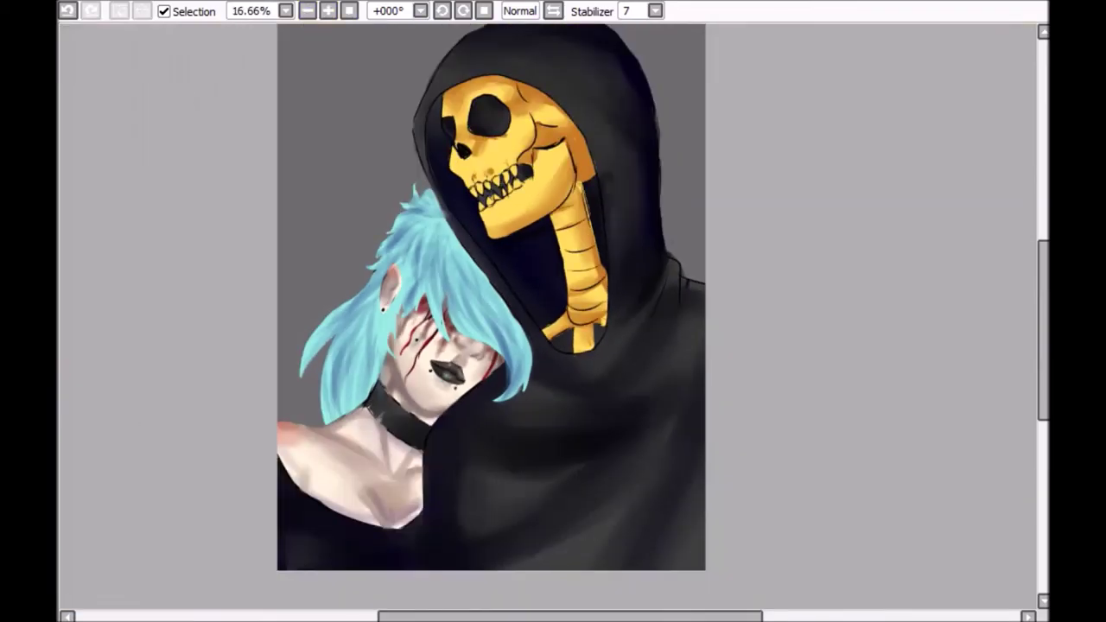
scroll(553, 311, "down", 3)
scroll(553, 311, "up", 1)
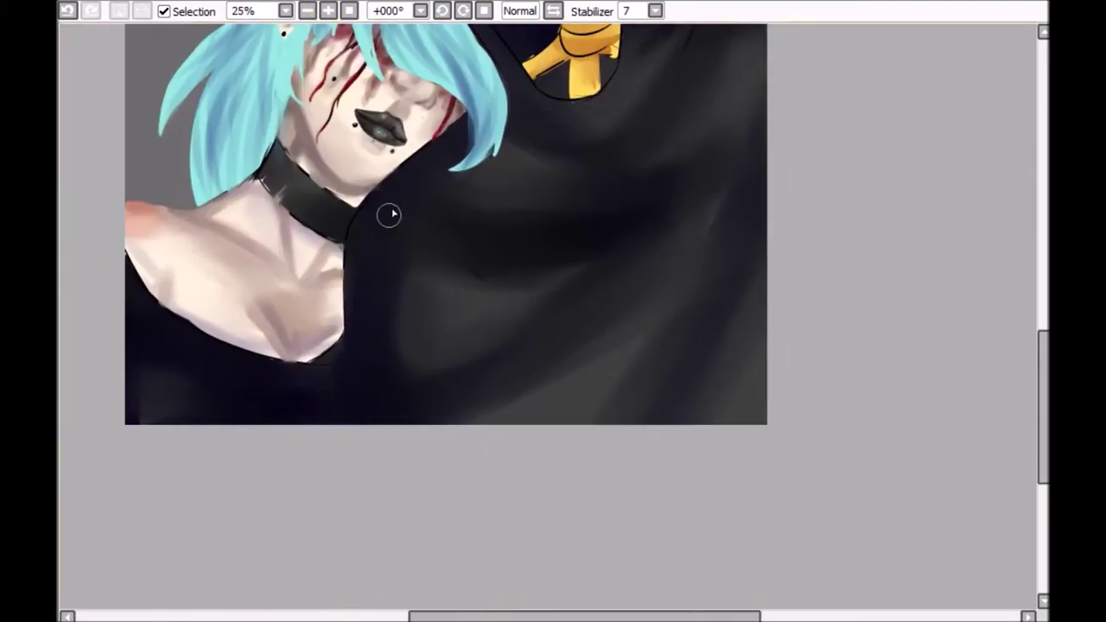
Paint over the outlines on the robe's shoulder and hood, and blend the black shading across the fabric.
scroll(375, 445, "down", 1)
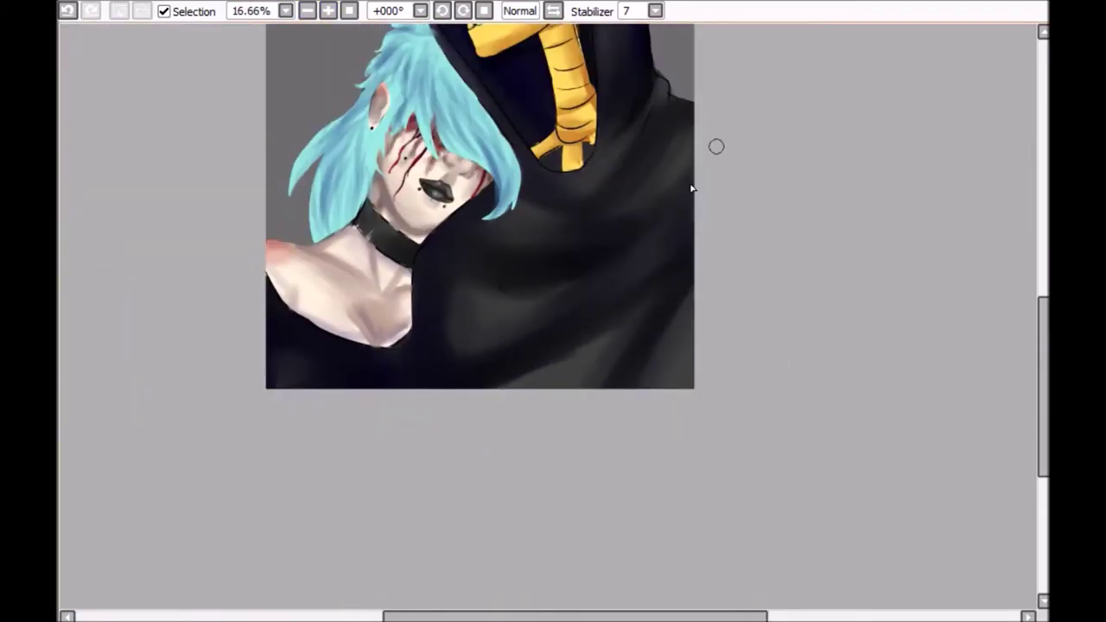
left_click_drag(304, 412, 98, 606)
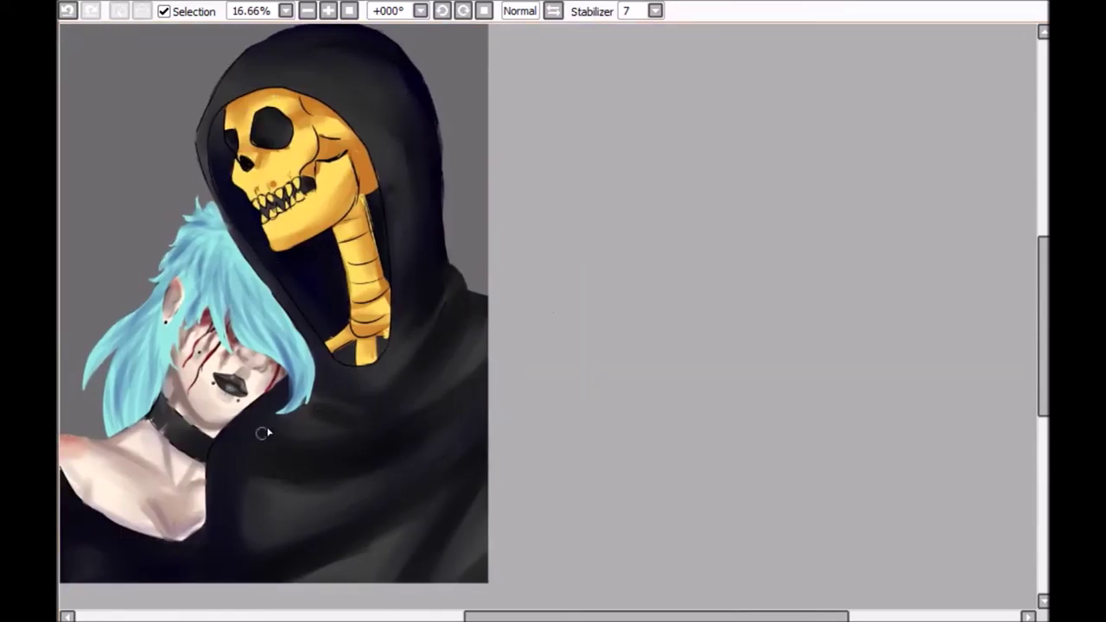
left_click_drag(313, 399, 347, 284)
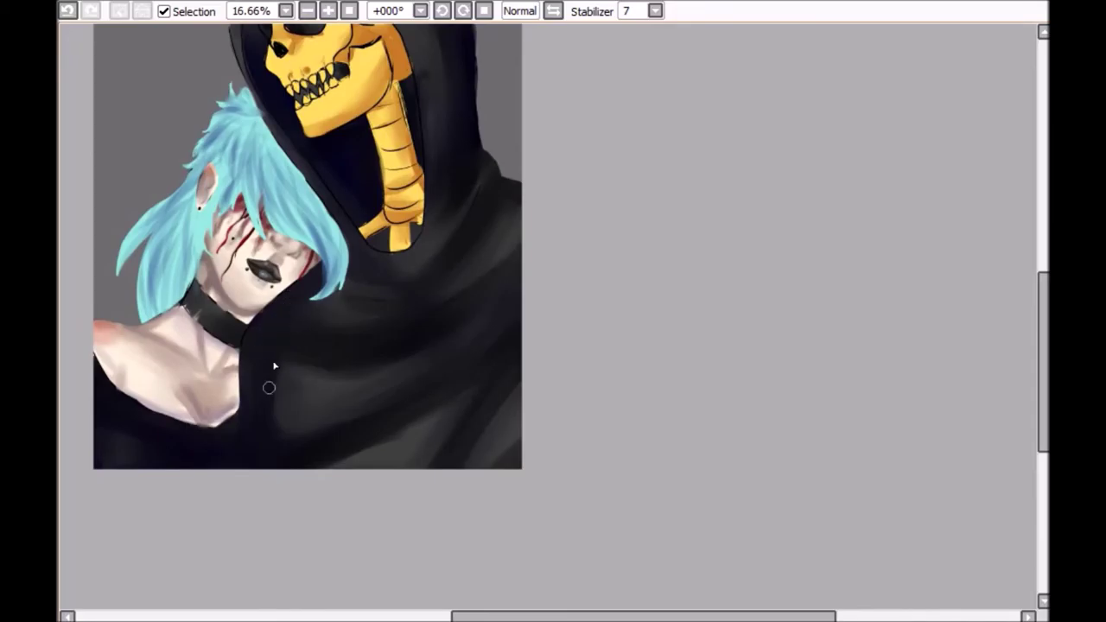
left_click_drag(468, 34, 366, 224)
key("ctrl+z")
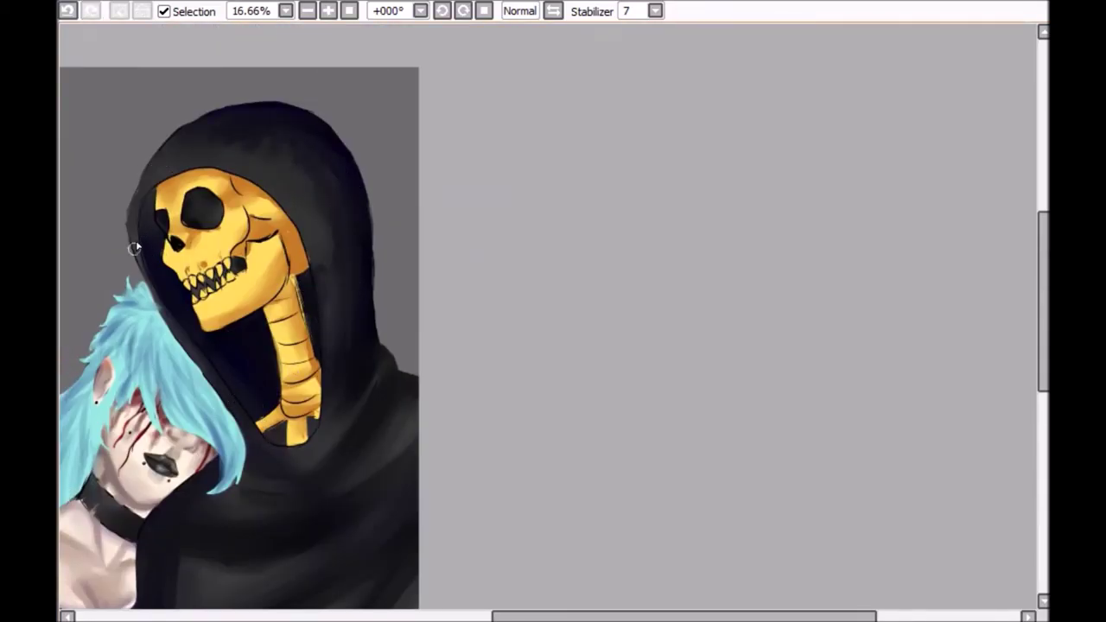
scroll(452, 395, "down", 3)
key("minus")
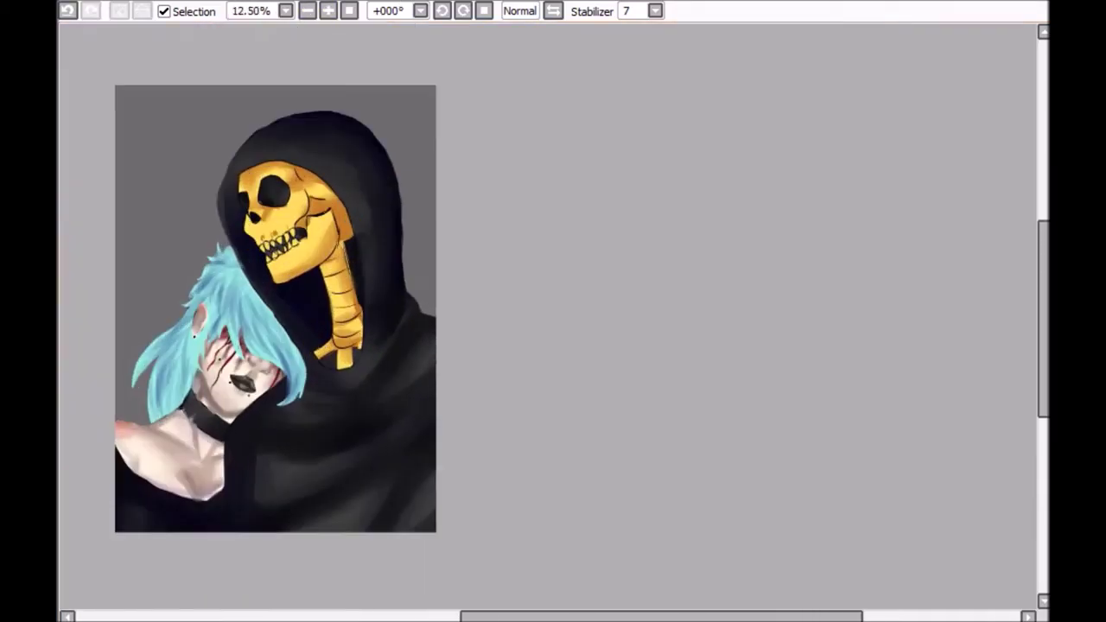
Paint deep black fold shadows across the lower robe, blend them softly, and undo the last stroke.
left_click_drag(268, 501, 404, 458)
left_click_drag(432, 527, 372, 428)
left_click_drag(408, 339, 375, 389)
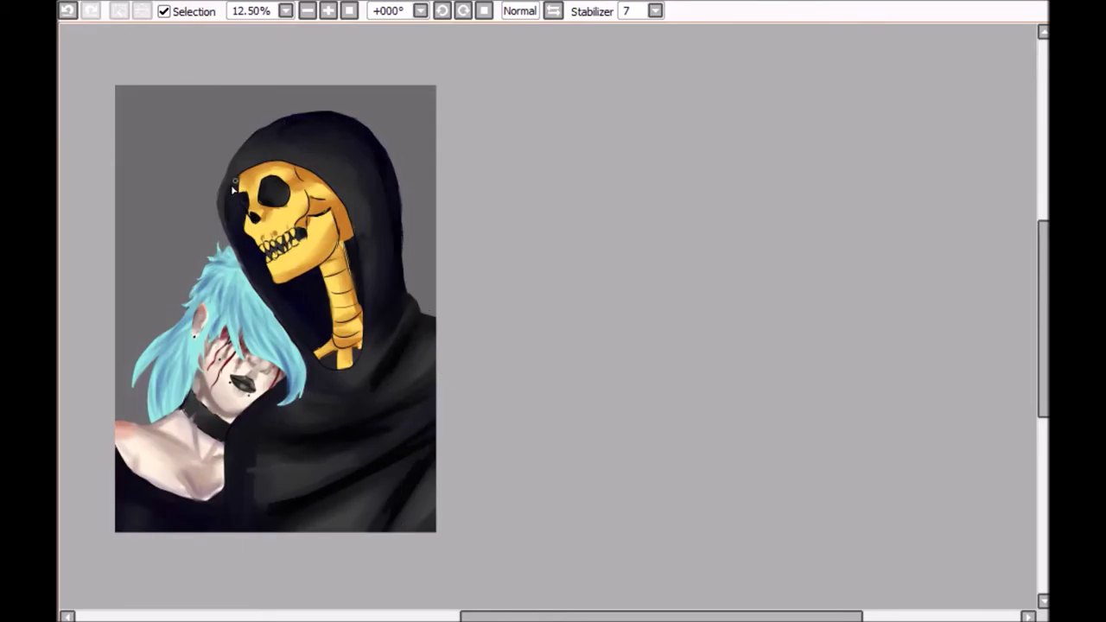
left_click_drag(423, 519, 304, 445)
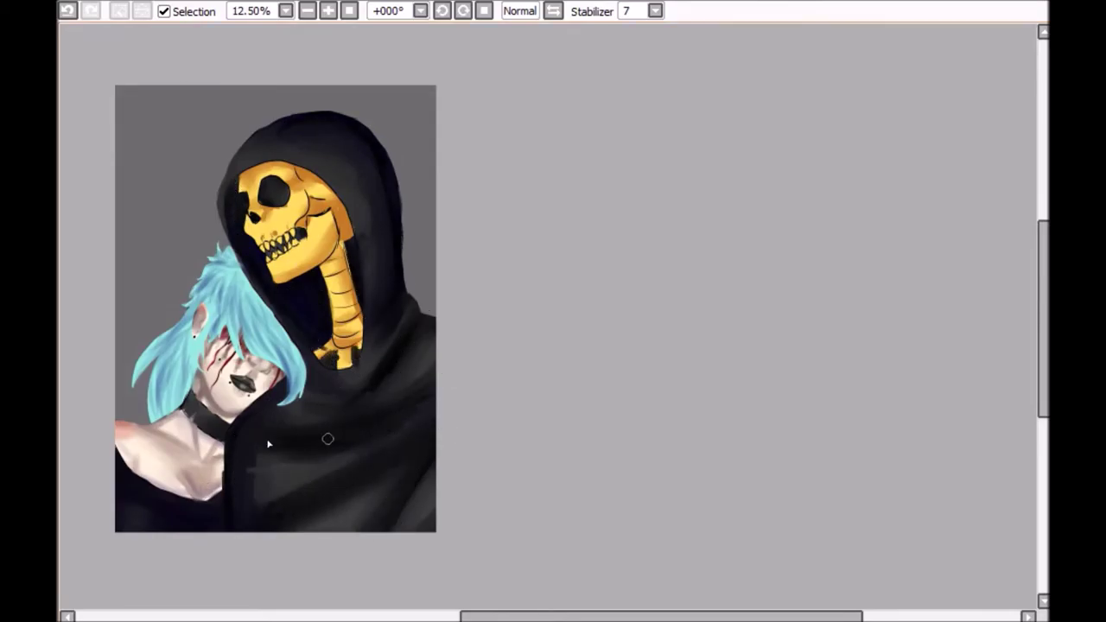
key("ctrl+z")
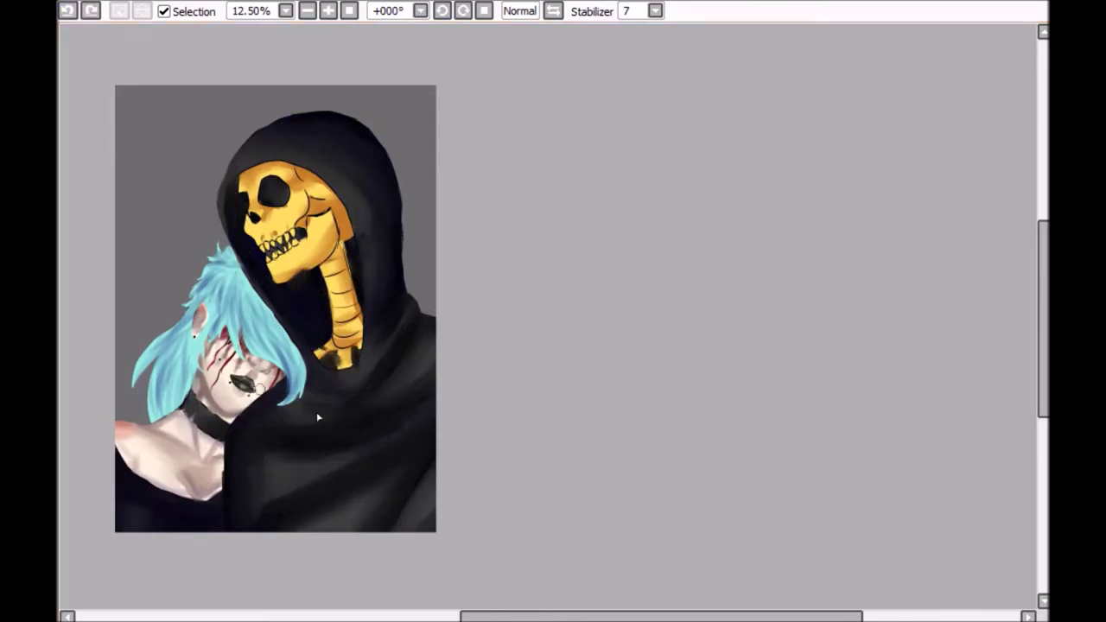
Fill the gaps between the skull's teeth with black and darken the mouth opening and the eye sockets.
scroll(309, 143, "up", 6)
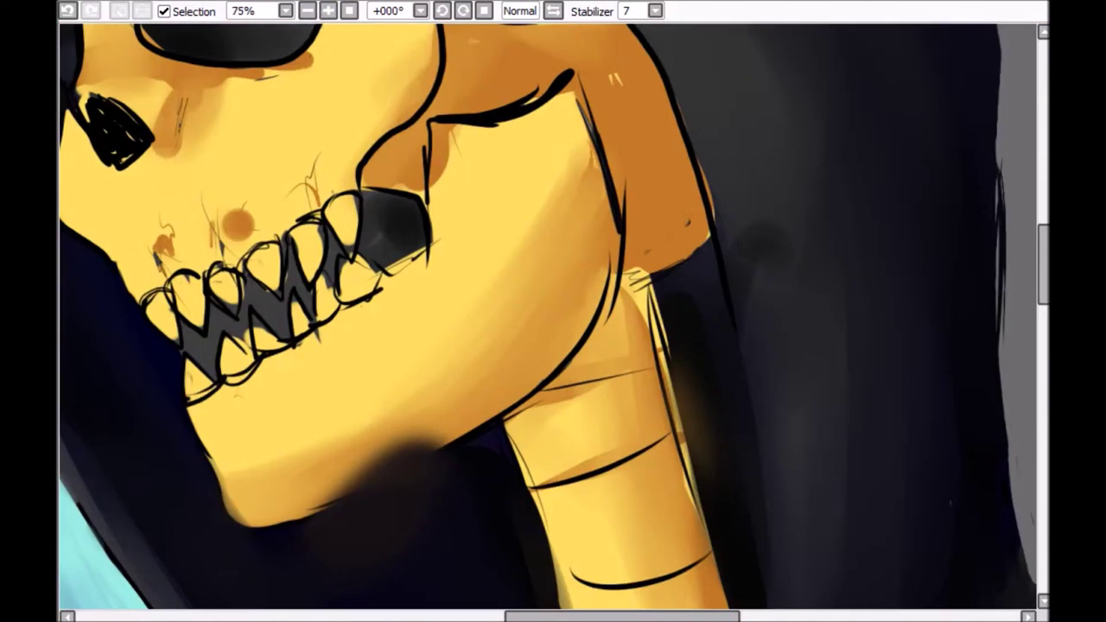
mouse_move(215, 321)
left_mouse_down()
mouse_move(245, 328)
mouse_move(294, 285)
left_mouse_up()
left_click_drag(363, 198, 493, 428)
mouse_move(313, 92)
left_mouse_down()
mouse_move(281, 190)
mouse_move(352, 130)
mouse_move(389, 216)
left_mouse_up()
scroll(432, 104, "down", 2)
Paint brown shadow strokes along the skull's brow, cheekbone and jaw hinge, covering the black outlines.
mouse_move(320, 117)
left_mouse_down()
mouse_move(426, 113)
mouse_move(712, 361)
mouse_move(674, 406)
mouse_move(639, 484)
left_mouse_up()
scroll(640, 484, "down", 1)
mouse_move(311, 173)
left_mouse_down()
mouse_move(363, 286)
mouse_move(355, 404)
mouse_move(384, 368)
left_mouse_up()
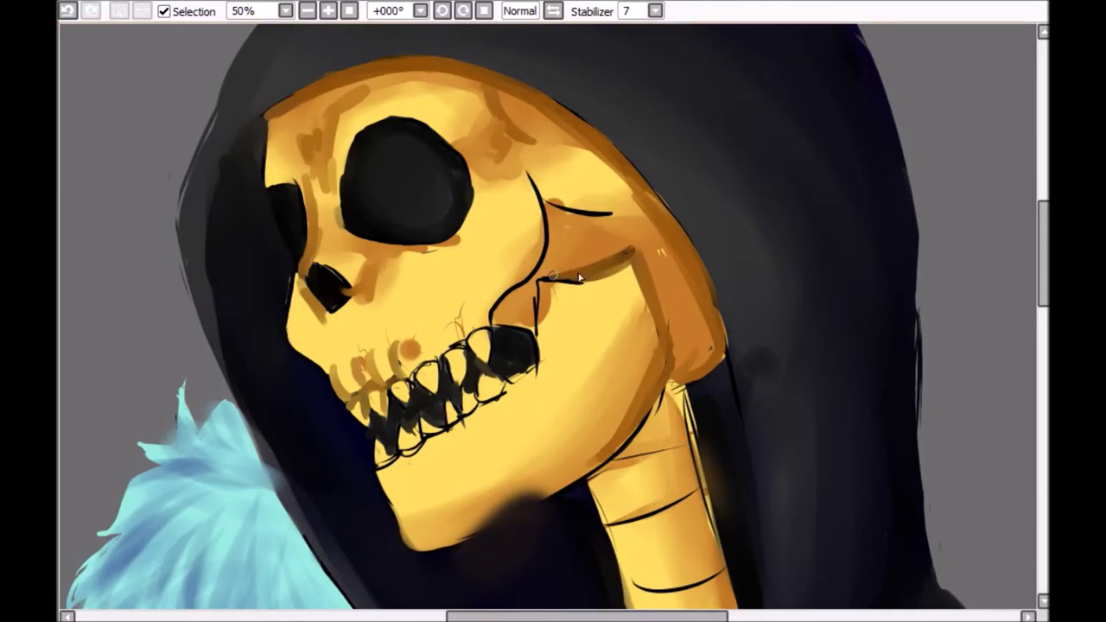
left_click_drag(536, 276, 579, 328)
left_click_drag(627, 186, 545, 229)
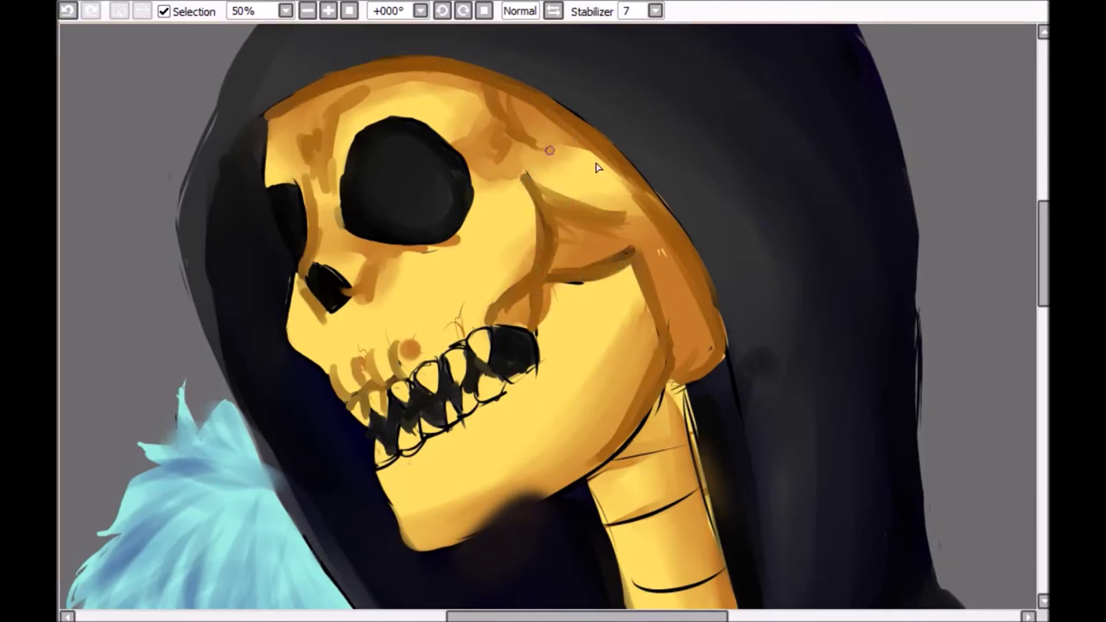
Blend the brown shadows across the skull and jaw, shade the teeth, and repaint the neck vertebrae outlines in ochre brown.
scroll(425, 178, "down", 1)
left_click_drag(415, 209, 322, 235)
mouse_move(501, 154)
left_mouse_down()
mouse_move(524, 266)
mouse_move(521, 438)
mouse_move(480, 408)
mouse_move(530, 403)
mouse_move(523, 345)
mouse_move(534, 304)
mouse_move(514, 209)
mouse_move(451, 208)
left_mouse_up()
mouse_move(471, 47)
left_mouse_down()
mouse_move(480, 129)
mouse_move(570, 237)
left_mouse_up()
mouse_move(588, 173)
left_mouse_down()
mouse_move(576, 238)
mouse_move(496, 289)
mouse_move(407, 288)
left_mouse_up()
mouse_move(510, 84)
left_mouse_down()
mouse_move(380, 47)
mouse_move(333, 151)
mouse_move(406, 242)
mouse_move(313, 190)
left_mouse_up()
left_click_drag(484, 121, 518, 199)
mouse_move(544, 138)
left_mouse_down()
mouse_move(579, 216)
mouse_move(536, 285)
left_mouse_up()
left_click_drag(518, 225, 397, 346)
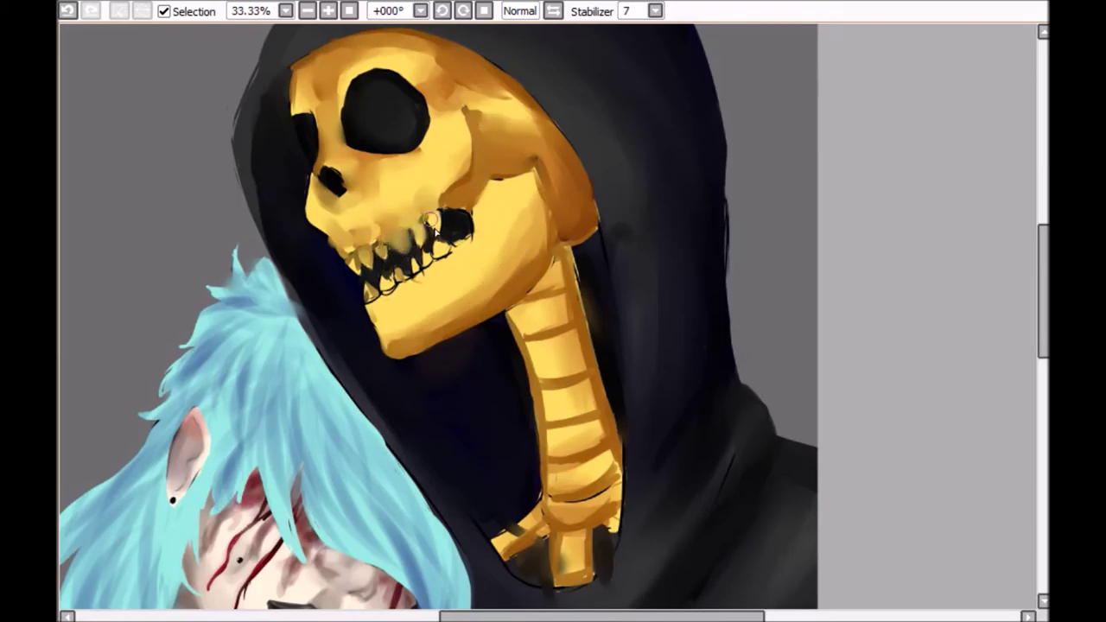
Paint over the remaining black outlines around the lower teeth and the base of the skeleton's neck with golden and brown tones.
scroll(444, 249, "down", 3)
scroll(444, 249, "right", 3)
left_click_drag(415, 274, 424, 437)
left_click_drag(389, 354, 342, 406)
left_click(306, 11)
left_click(307, 11)
left_click(307, 10)
left_click(328, 10)
left_click(328, 11)
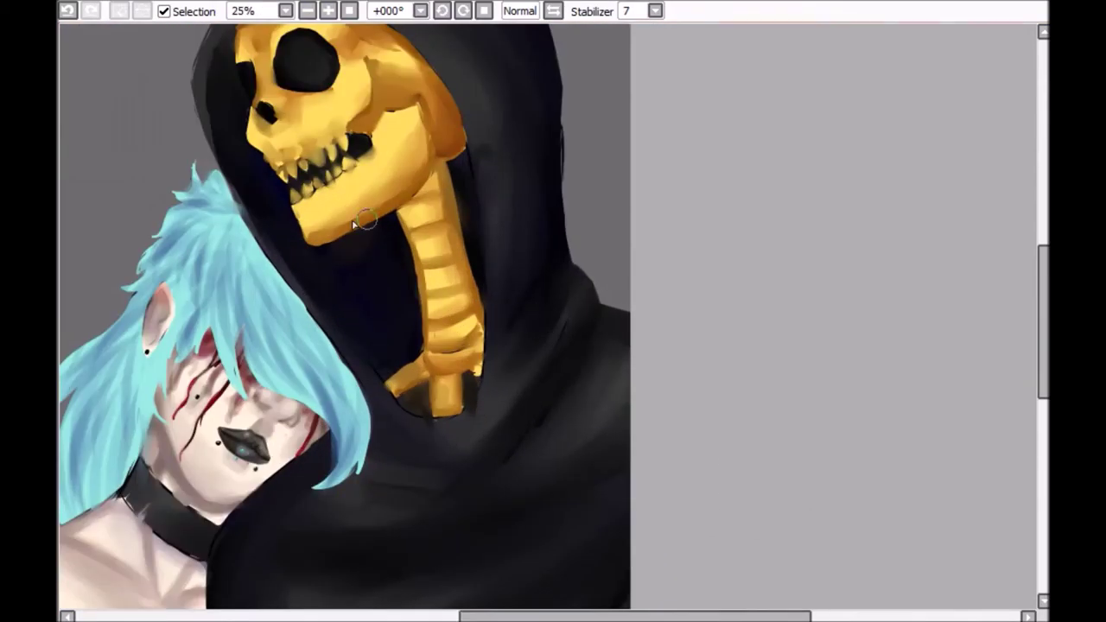
Paint fine blue and purple strands through the turquoise hair, following its flow from the crown to the fringe and side locks.
scroll(333, 148, "up", 2)
key("ctrl+plus")
scroll(474, 322, "left", 3)
scroll(475, 323, "up", 1)
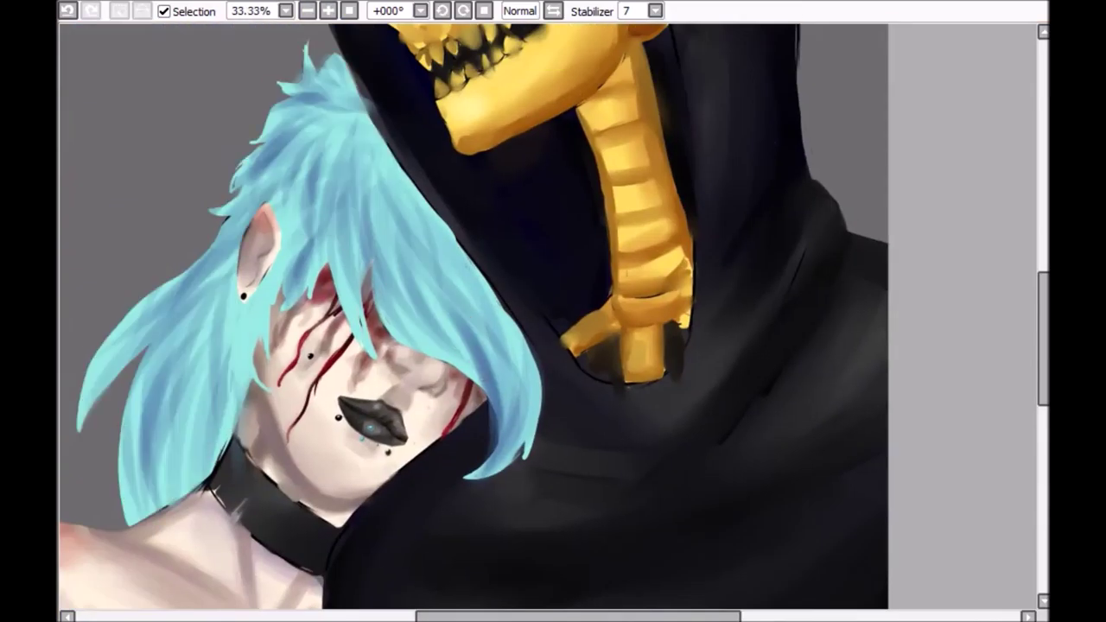
mouse_move(345, 138)
left_mouse_down()
mouse_move(350, 320)
mouse_move(458, 337)
left_mouse_up()
left_click_drag(484, 363, 527, 475)
left_click_drag(320, 61, 371, 173)
left_click_drag(285, 121, 363, 285)
left_click_drag(242, 198, 147, 319)
mouse_move(259, 268)
left_mouse_down()
mouse_move(199, 475)
mouse_move(109, 365)
left_mouse_up()
mouse_move(370, 148)
left_mouse_down()
mouse_move(328, 319)
mouse_move(432, 312)
left_mouse_up()
left_click_drag(320, 69, 363, 190)
left_click_drag(337, 95, 259, 216)
left_click_drag(311, 147, 234, 216)
mouse_move(233, 251)
left_mouse_down()
mouse_move(95, 406)
mouse_move(138, 484)
left_mouse_up()
left_click_drag(242, 277, 126, 432)
left_click_drag(277, 173, 113, 346)
left_click_drag(255, 285, 211, 445)
left_click_drag(345, 129, 277, 242)
left_click_drag(398, 164, 467, 294)
left_click_drag(397, 238, 441, 302)
Undo the last few hair strokes and brighten the strands with magenta and pale blue highlights.
key("ctrl+z")
key("ctrl+z")
key("ctrl+z")
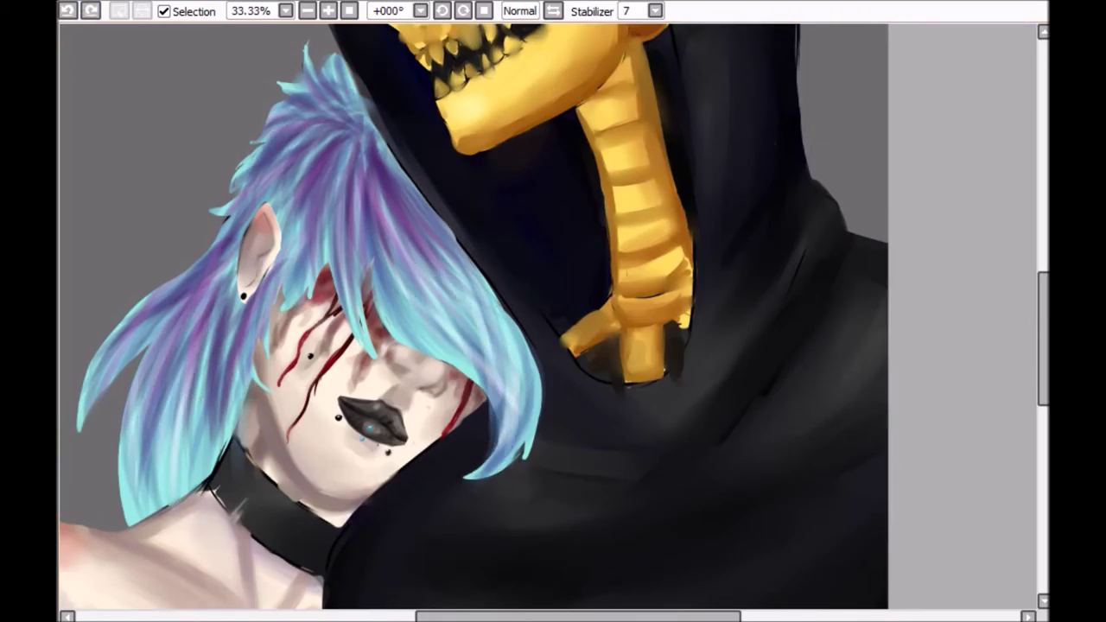
key("ctrl+z")
key("ctrl+z")
key("ctrl+z")
key("ctrl+z")
key("ctrl+z")
left_click(307, 10)
left_click(307, 10)
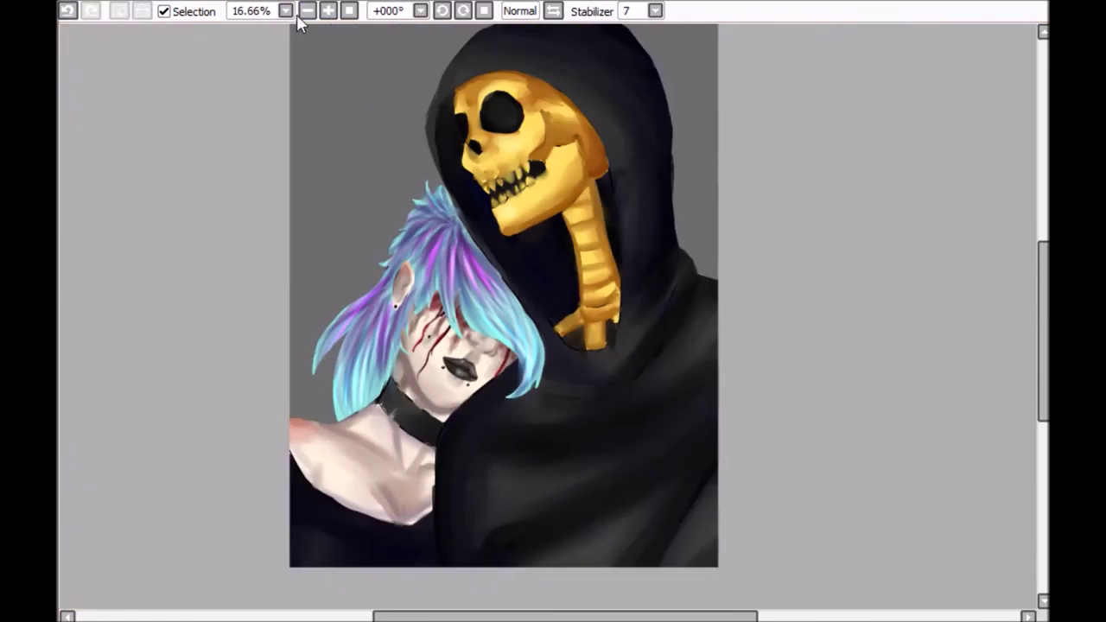
left_click(328, 11)
left_click(329, 11)
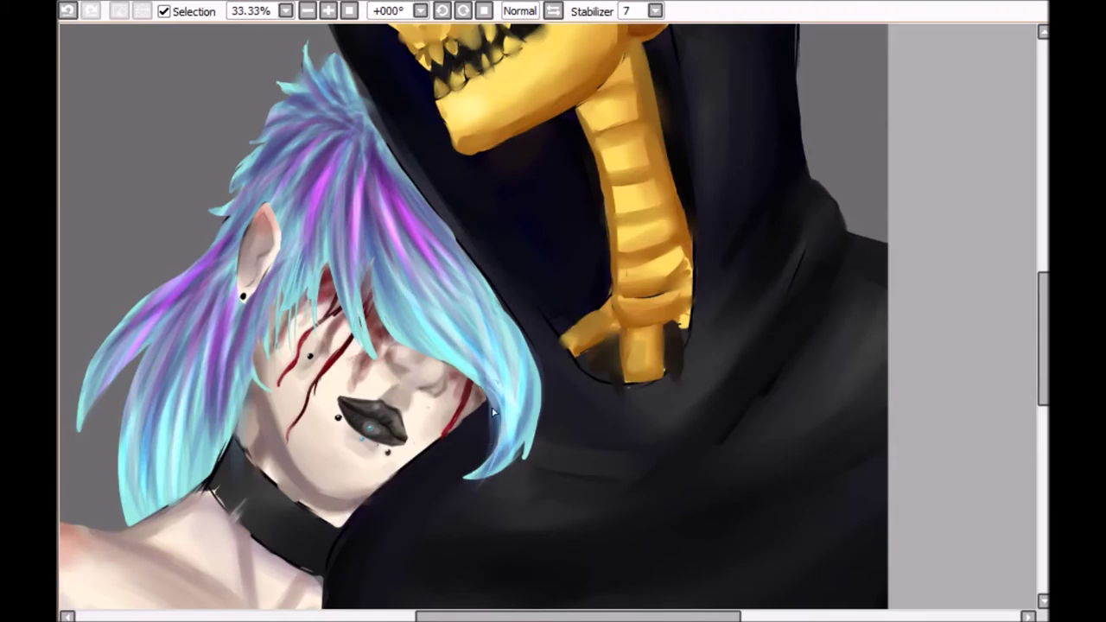
Draw thin turquoise flyaway strands along the fringe tip, the side locks and the outer edge of the hair, undoing stray strokes.
left_click_drag(497, 436, 437, 482)
left_click_drag(458, 372, 488, 450)
left_click(69, 12)
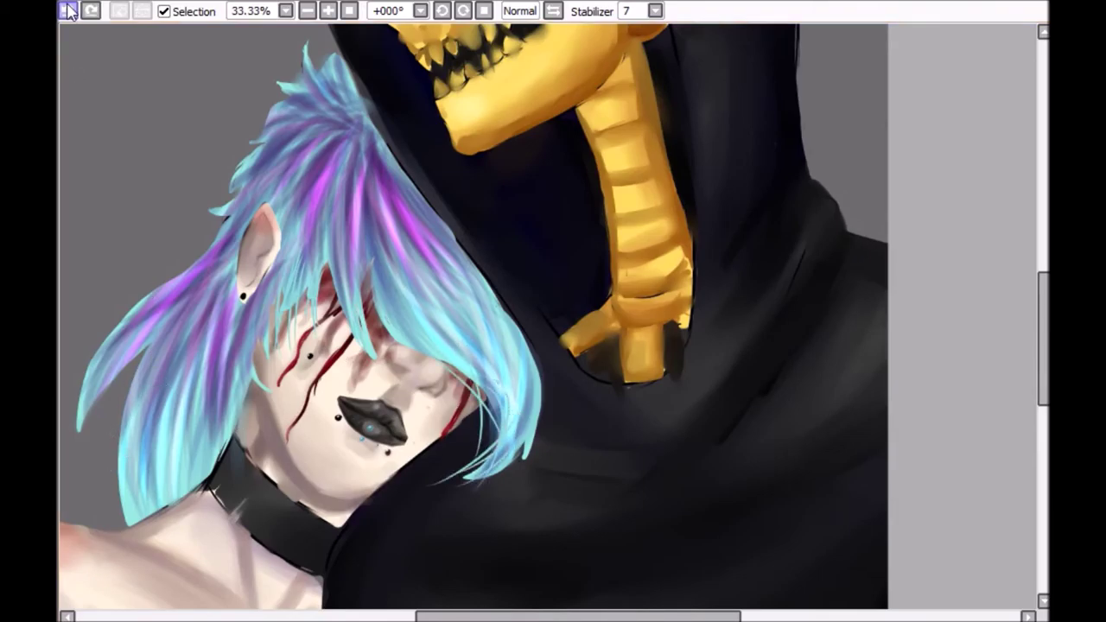
scroll(319, 233, "down", 1)
left_click_drag(298, 263, 246, 544)
left_click_drag(330, 341, 308, 428)
scroll(337, 519, "up", 2)
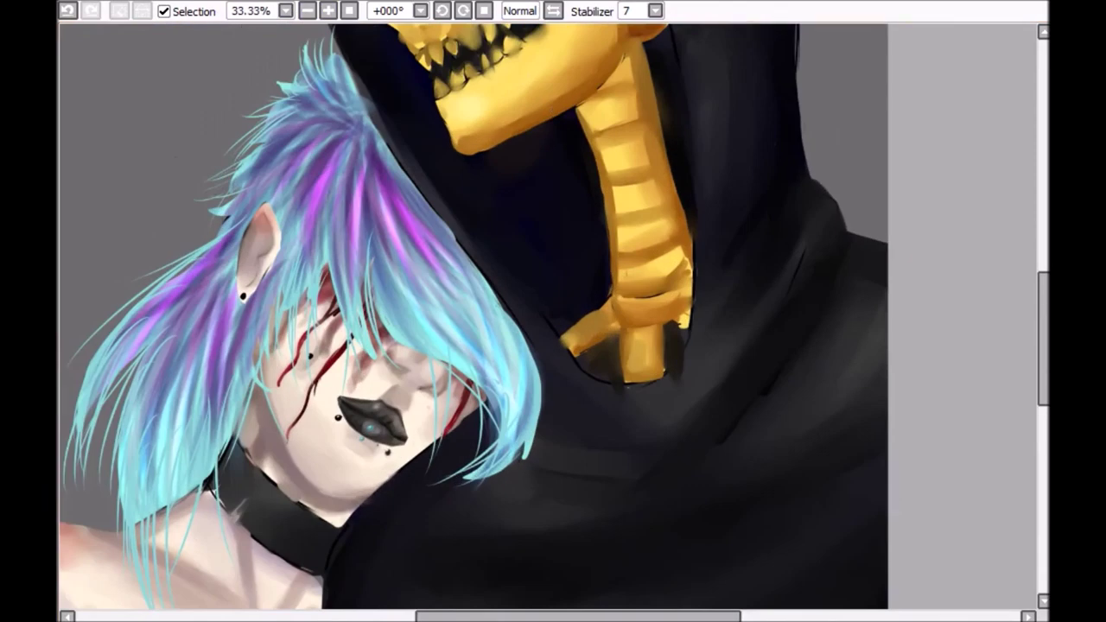
Try a thick yellow band along the neckline of the figure's black top and undo it.
left_click_drag(121, 284, 516, 497)
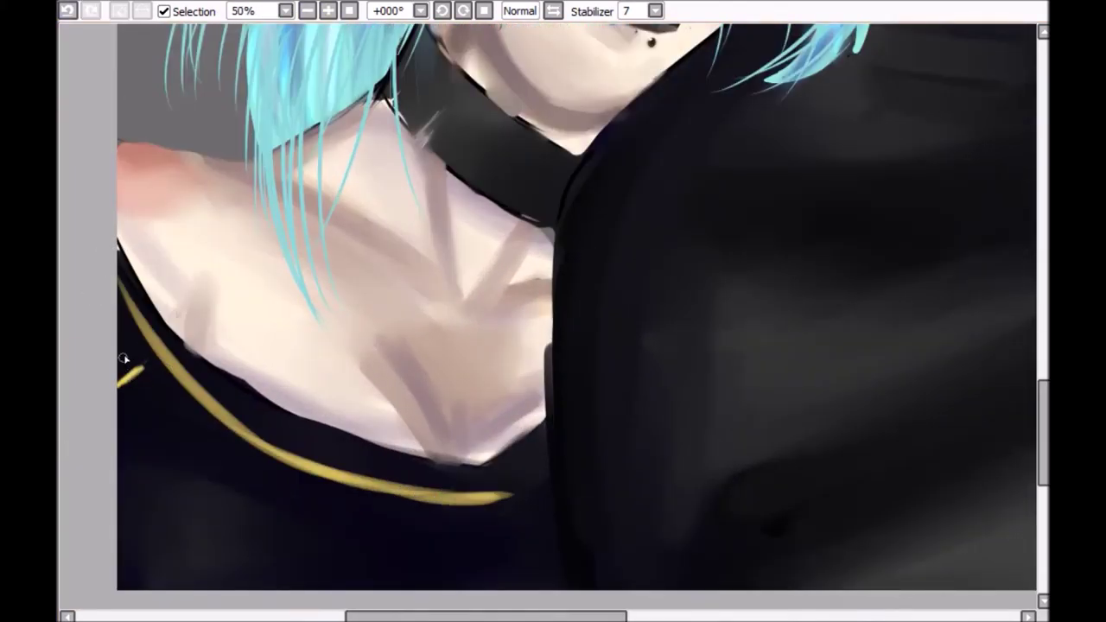
key("ctrl+z")
key("ctrl+z")
key("ctrl+z")
key("ctrl+z")
key("ctrl+z")
Draw a thin yellow trim line along the neckline of the black top with a row of small yellow crosses beneath it.
mouse_move(118, 293)
left_mouse_down()
mouse_move(415, 462)
mouse_move(517, 482)
left_mouse_up()
left_click_drag(121, 402, 145, 380)
left_click_drag(191, 425, 173, 462)
left_click_drag(270, 466, 253, 503)
mouse_move(340, 494)
left_mouse_down()
mouse_move(336, 527)
mouse_move(353, 505)
left_mouse_up()
left_click_drag(428, 508, 422, 543)
left_click_drag(409, 519, 439, 515)
left_click_drag(507, 510, 501, 550)
left_click_drag(493, 522, 525, 517)
scroll(519, 519, "down", 3)
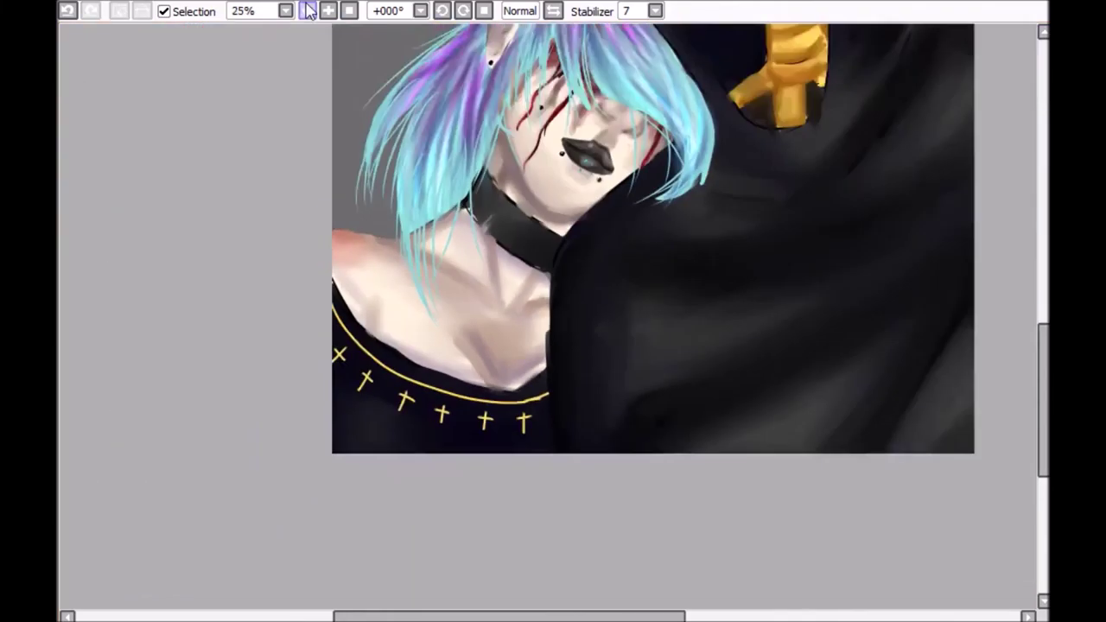
scroll(184, 350, "up", 1)
left_click_drag(148, 252, 184, 346)
left_click_drag(140, 487, 184, 350)
key("ctrl+z")
key("ctrl+z")
Draw a pale blue double trim line along the edge of the skeleton's robe and outline a large cross on its chest.
left_click_drag(150, 255, 122, 471)
left_click_drag(358, 273, 410, 408)
left_click_drag(413, 509, 452, 514)
left_click_drag(451, 515, 551, 519)
left_click_drag(413, 507, 339, 510)
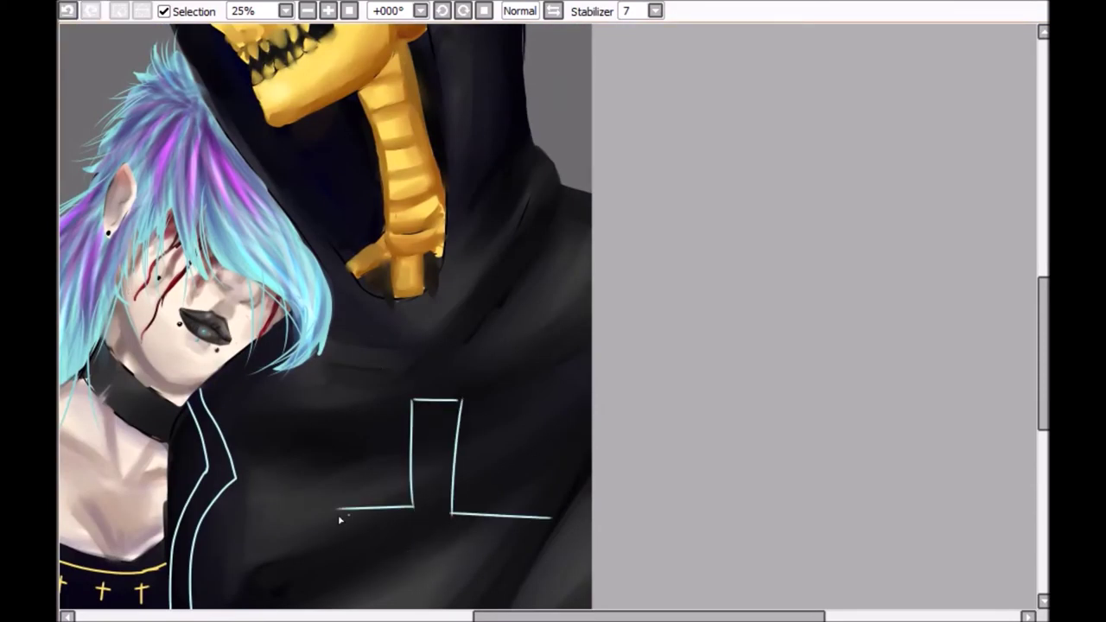
left_click_drag(442, 616, 544, 492)
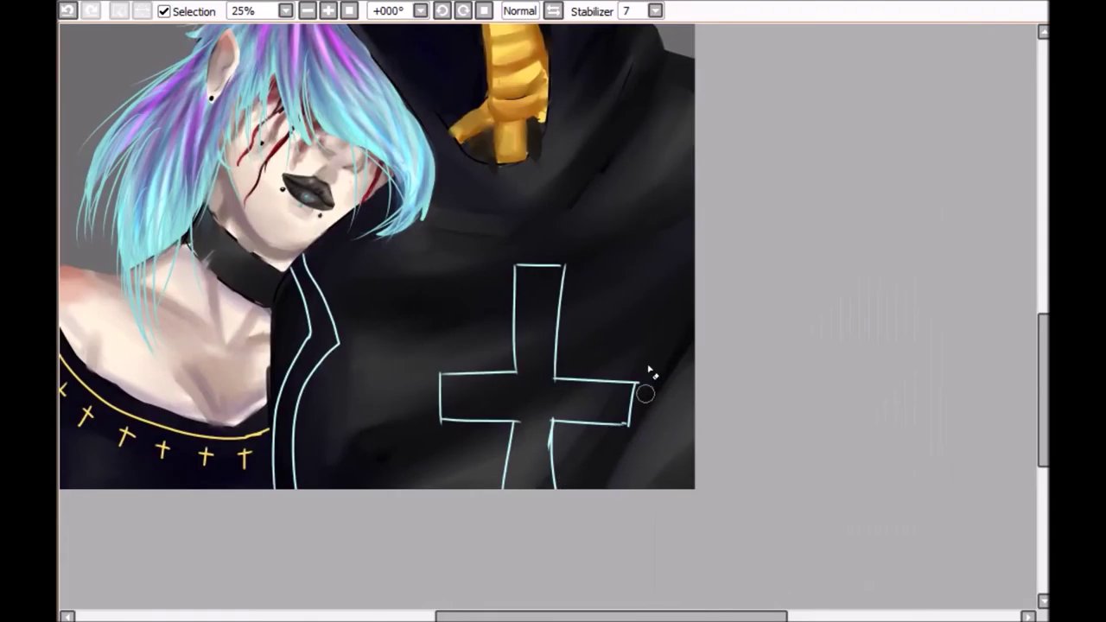
Draw pale blue spiderweb lines along the hood's brim and across its back.
left_click_drag(437, 427, 372, 615)
left_click_drag(230, 168, 484, 510)
left_click_drag(430, 196, 525, 155)
left_click_drag(493, 289, 546, 207)
left_click_drag(350, 145, 335, 97)
left_click_drag(363, 152, 456, 177)
left_click_drag(466, 241, 540, 246)
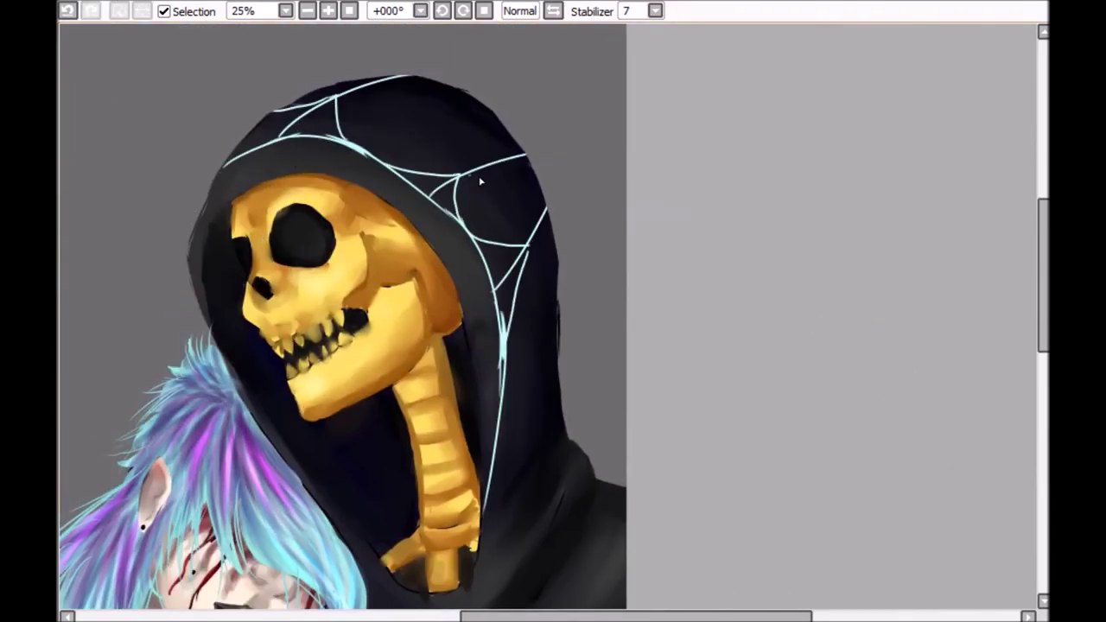
Outline pale blue triangles on both sides of the chest cross and add small circles to the hood.
scroll(553, 389, "down", 3)
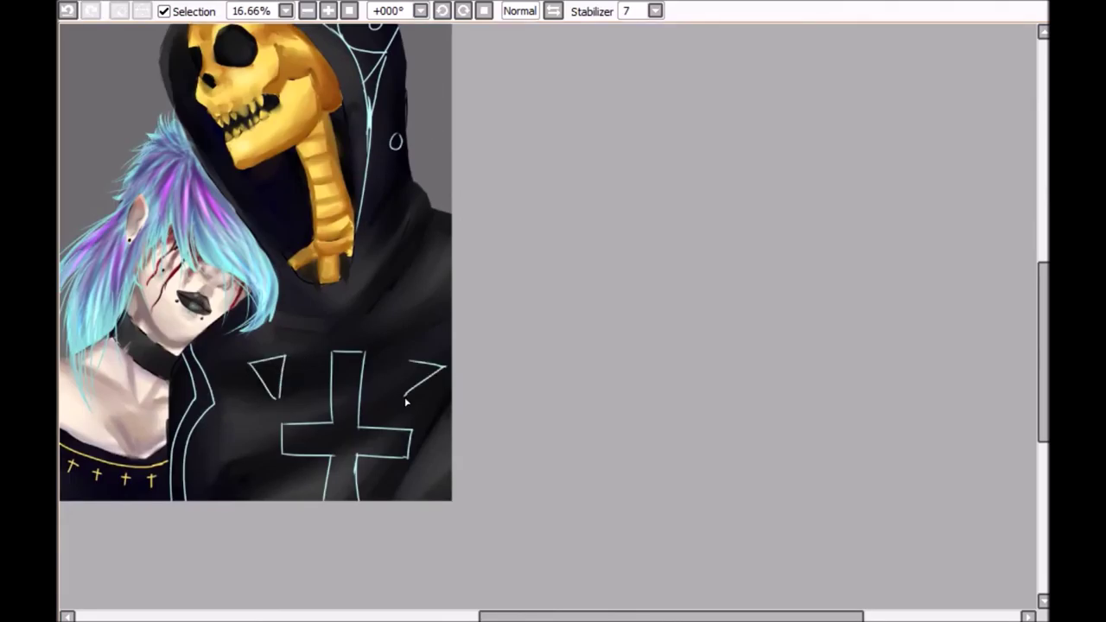
left_click_drag(406, 402, 509, 566)
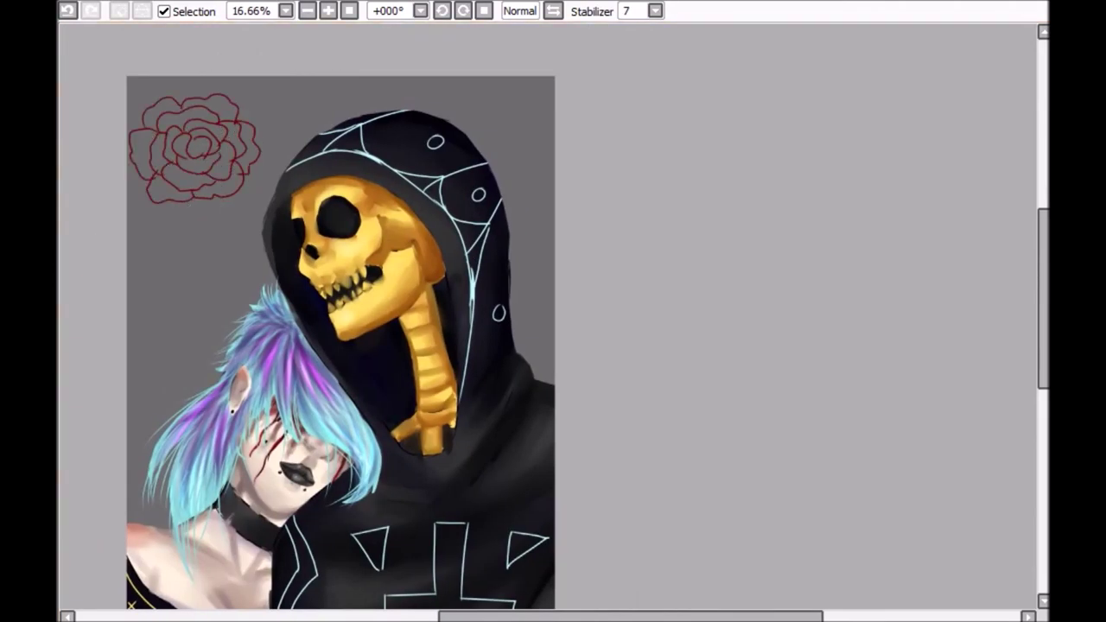
Sketch a dark red line-art rose in the canvas's upper-left corner and fill it with red.
key("ctrl+z")
key("ctrl+y")
left_click(189, 144)
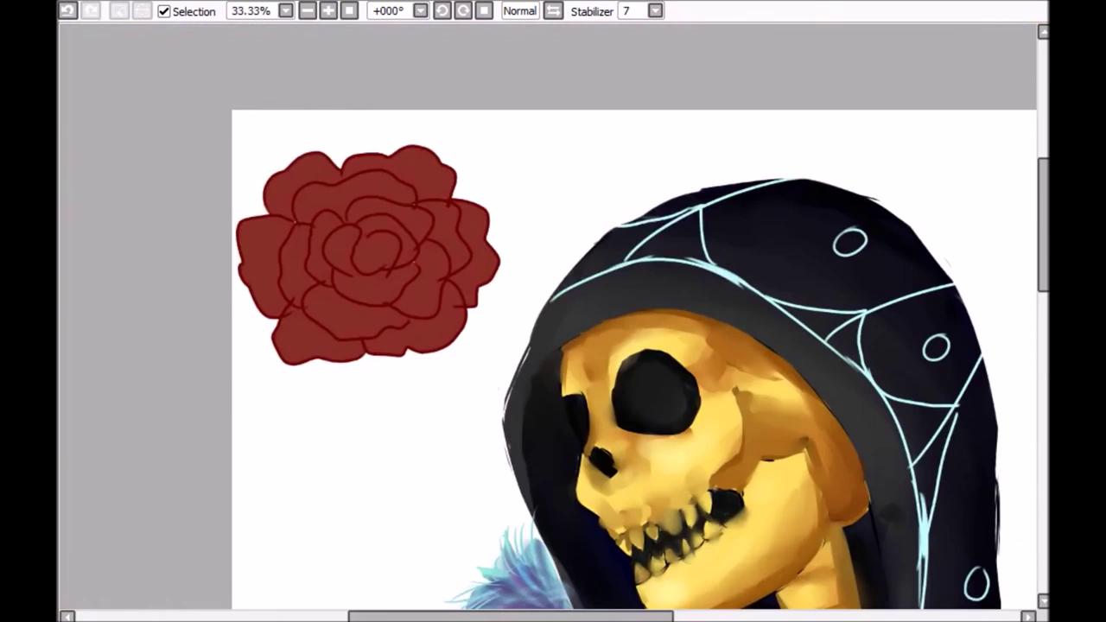
left_click(306, 11)
left_click(328, 10)
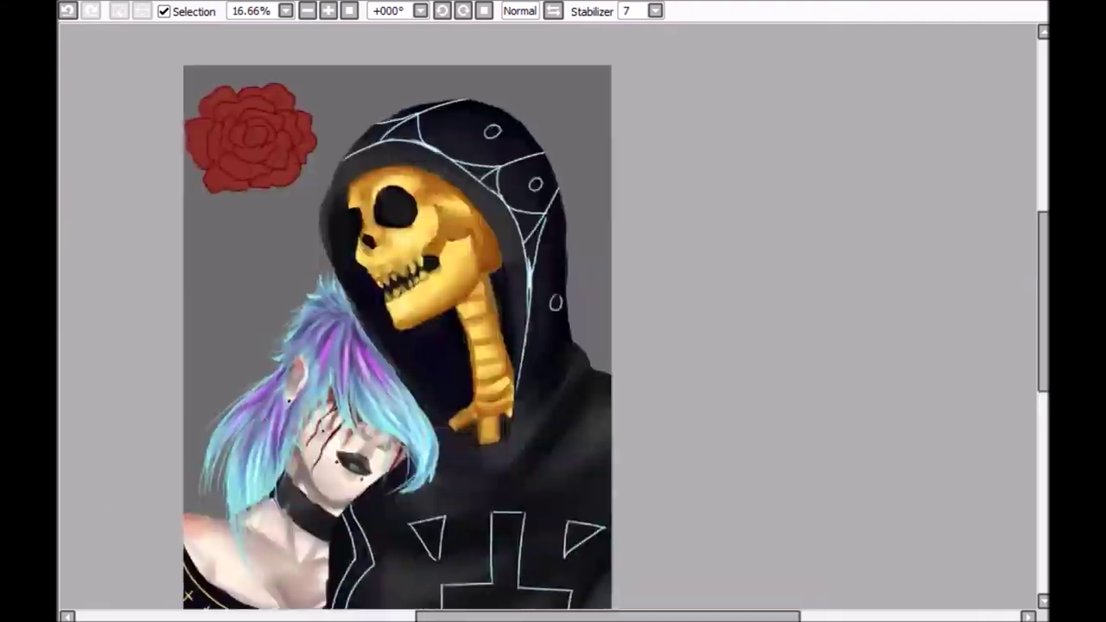
left_click(329, 10)
left_click(328, 11)
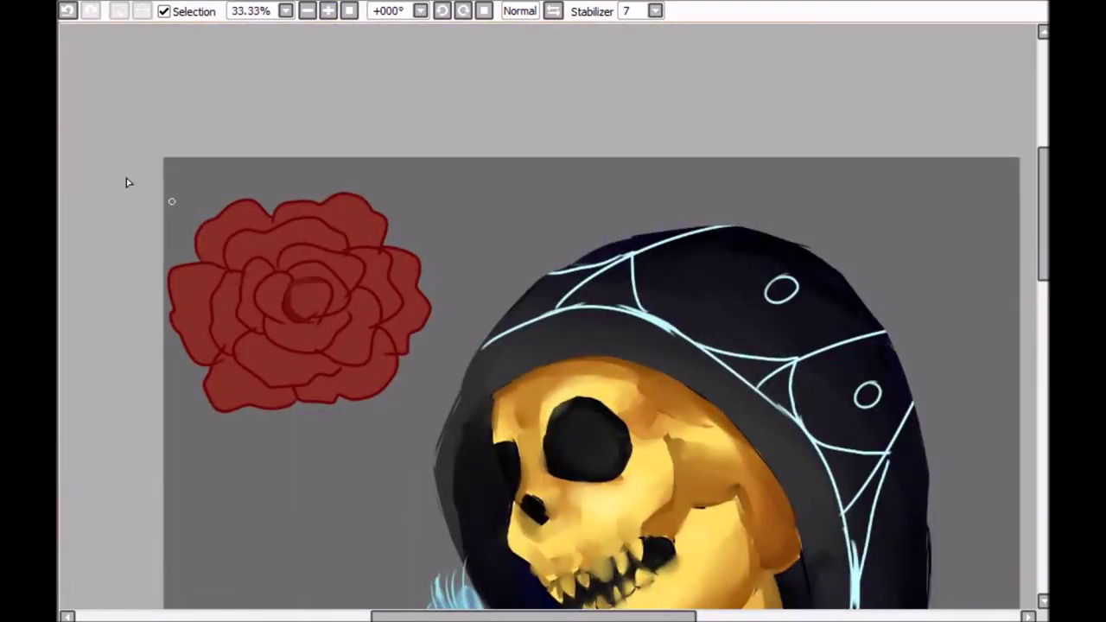
Paint dark red shadows along the rose's petal edges and folds, working from the center outward.
left_click(67, 12)
left_click_drag(317, 340, 241, 317)
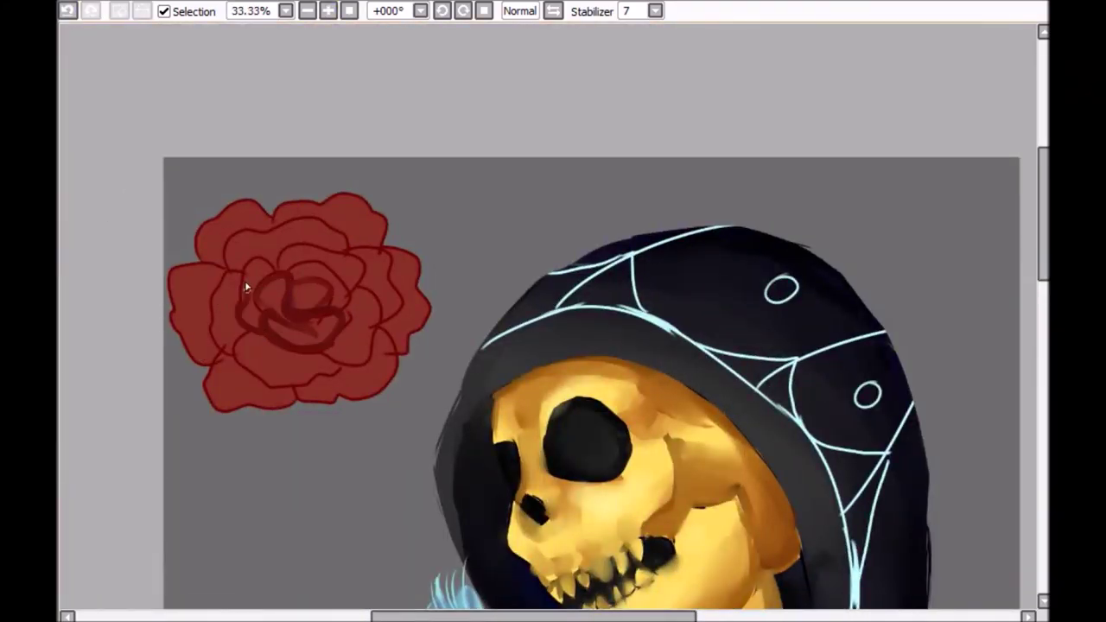
left_click_drag(294, 276, 342, 369)
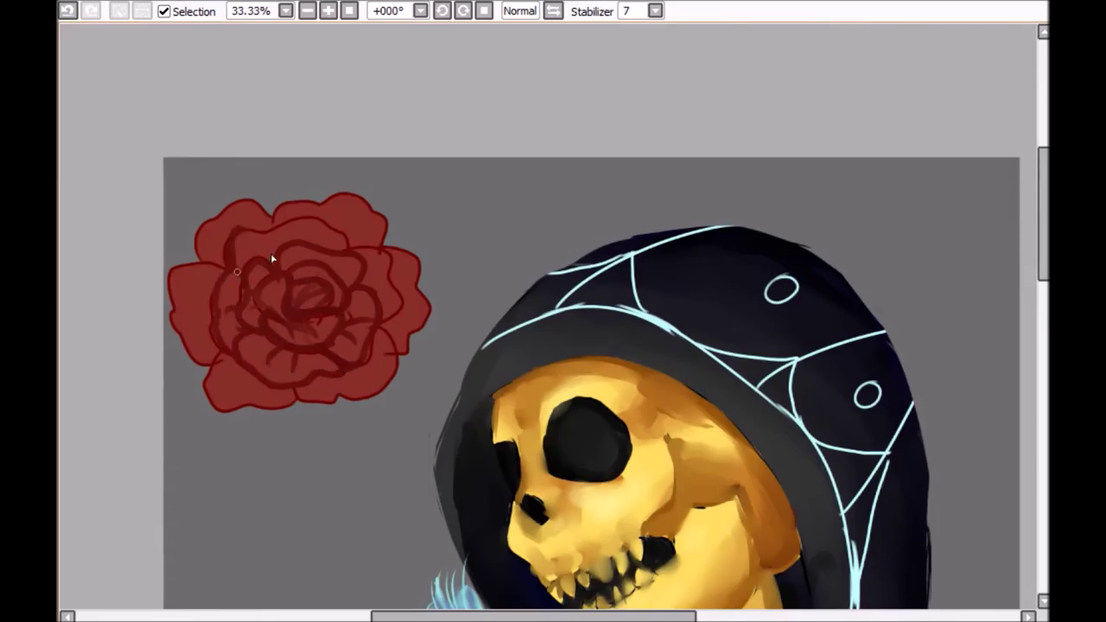
left_click_drag(245, 233, 373, 250)
mouse_move(388, 343)
left_mouse_down()
mouse_move(233, 389)
mouse_move(207, 276)
mouse_move(343, 198)
left_mouse_up()
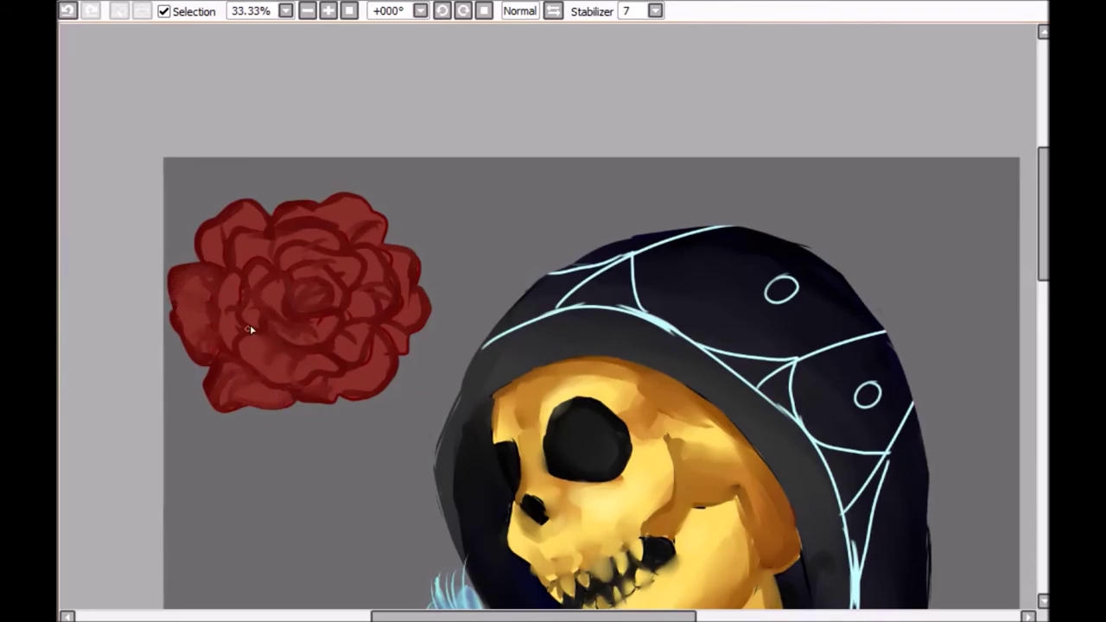
Blend the rose's petals and brighten them with lighter red highlights.
left_click(307, 10)
left_click(327, 11)
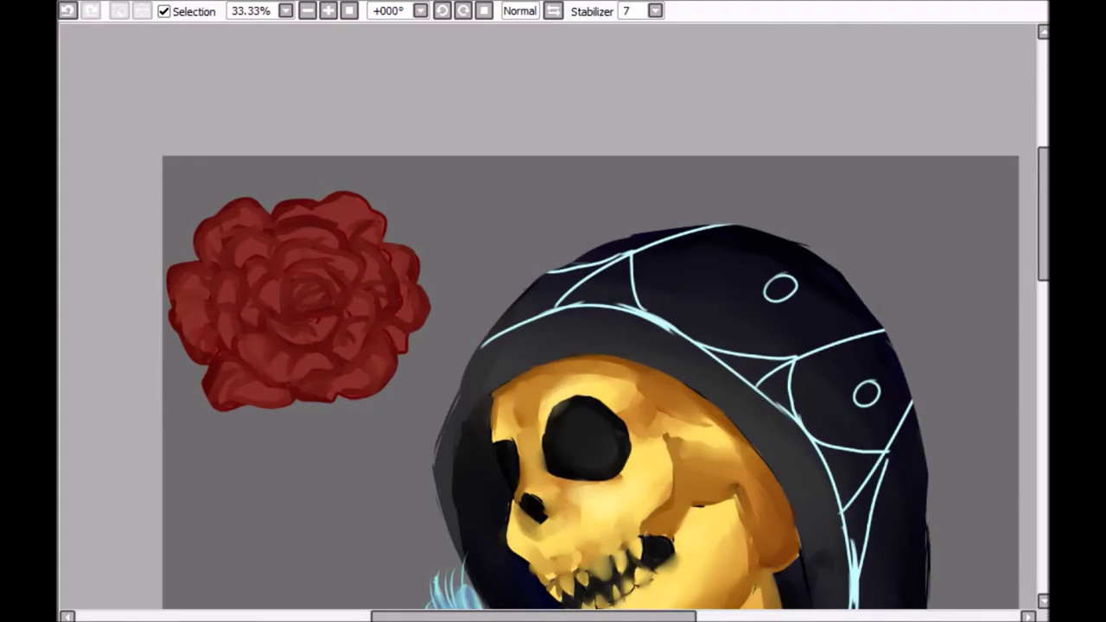
left_click_drag(296, 341, 259, 294)
left_click_drag(355, 298, 303, 212)
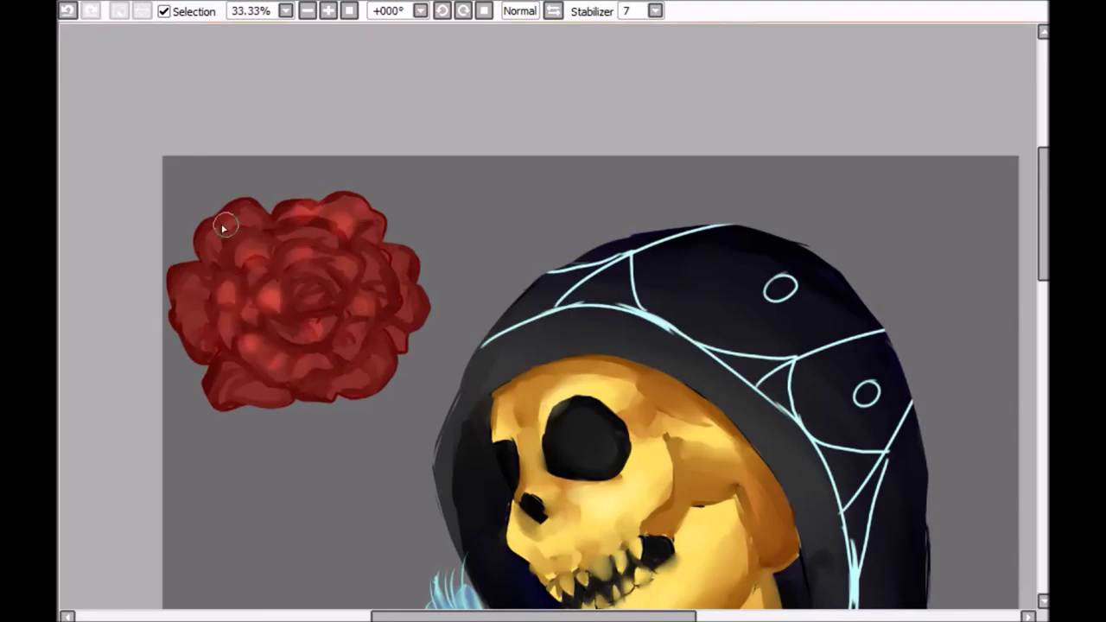
left_click_drag(199, 311, 250, 393)
left_click_drag(329, 363, 372, 381)
Duplicate the rose into three smaller copies, scaling and arranging them in a cluster around the large one.
left_click(307, 10)
left_click_drag(420, 309, 518, 286)
left_click_drag(452, 232, 485, 279)
key("Return")
key("ctrl+t")
key("Return")
key("ctrl+t")
left_click_drag(358, 364, 366, 417)
key("Return")
Recolor the smallest rose purple and shift the upper-right rose to teal with a hue of +100.
key("ctrl+u")
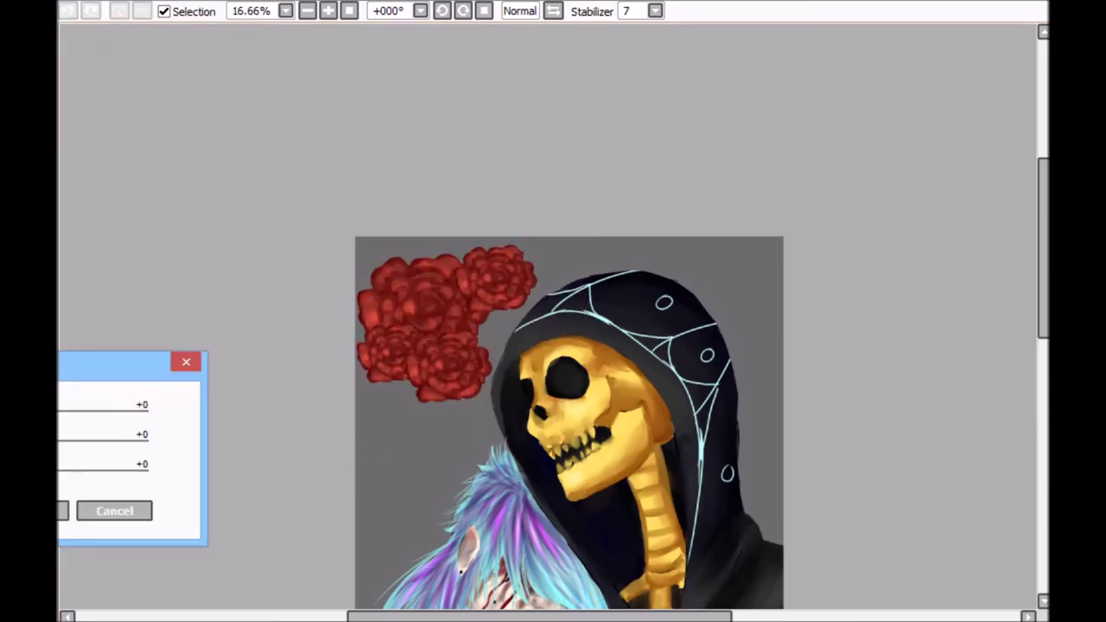
key("Return")
key("ctrl+u")
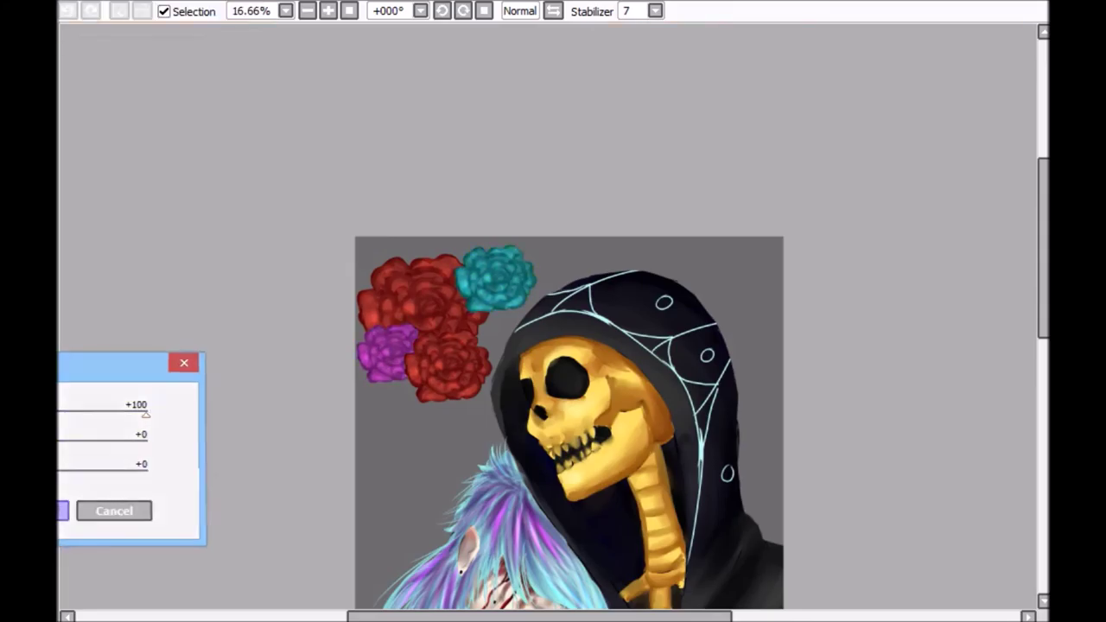
key("Return")
Recolor the lower-right rose magenta and mute the purple rose with a luminance of -15.
key("ctrl+u")
key("Return")
key("ctrl+u")
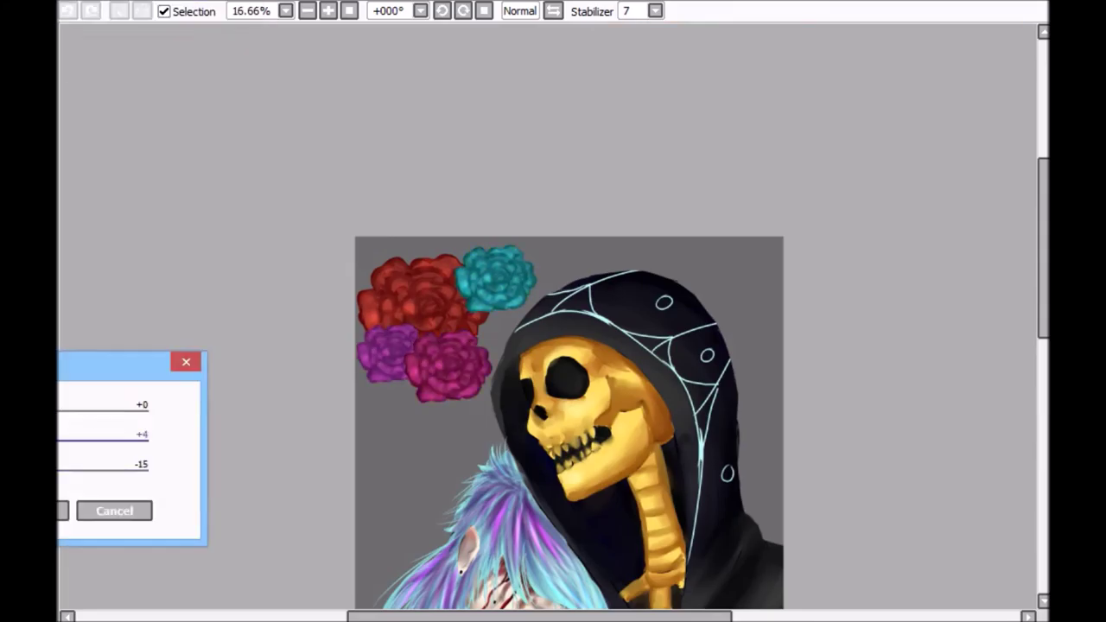
key("Return")
Select the large red rose and place a smaller copy of it on the upper back of the hood.
mouse_move(439, 426)
left_mouse_down()
mouse_move(375, 363)
mouse_move(236, 271)
mouse_move(237, 257)
left_mouse_up()
left_click_drag(222, 67, 173, 77)
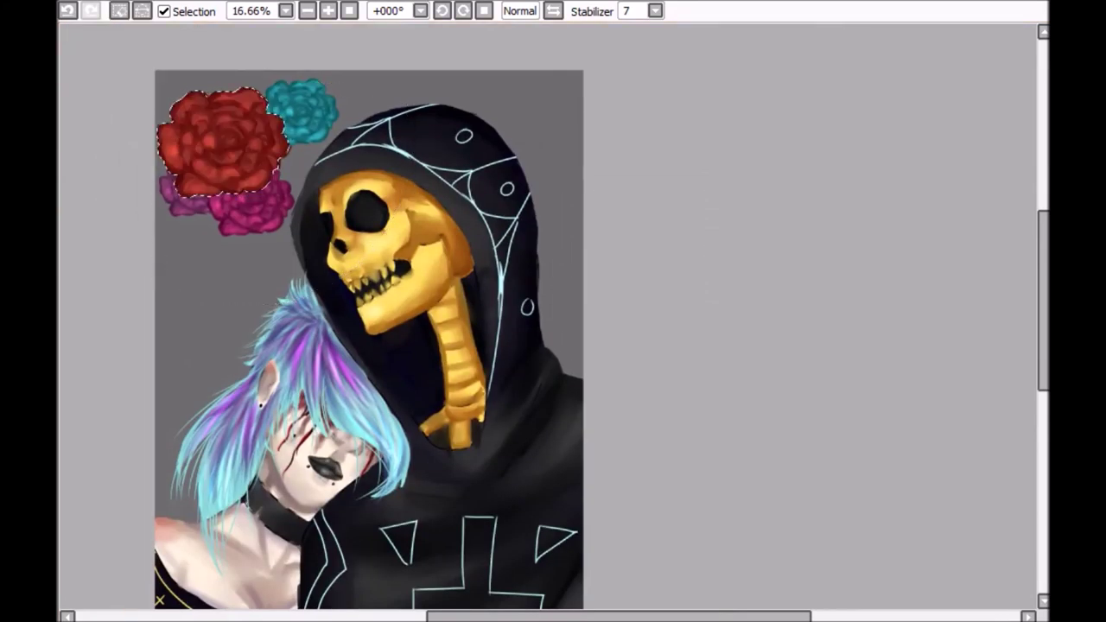
left_click_drag(224, 138, 486, 129)
key("ctrl+d")
key("ctrl+plus")
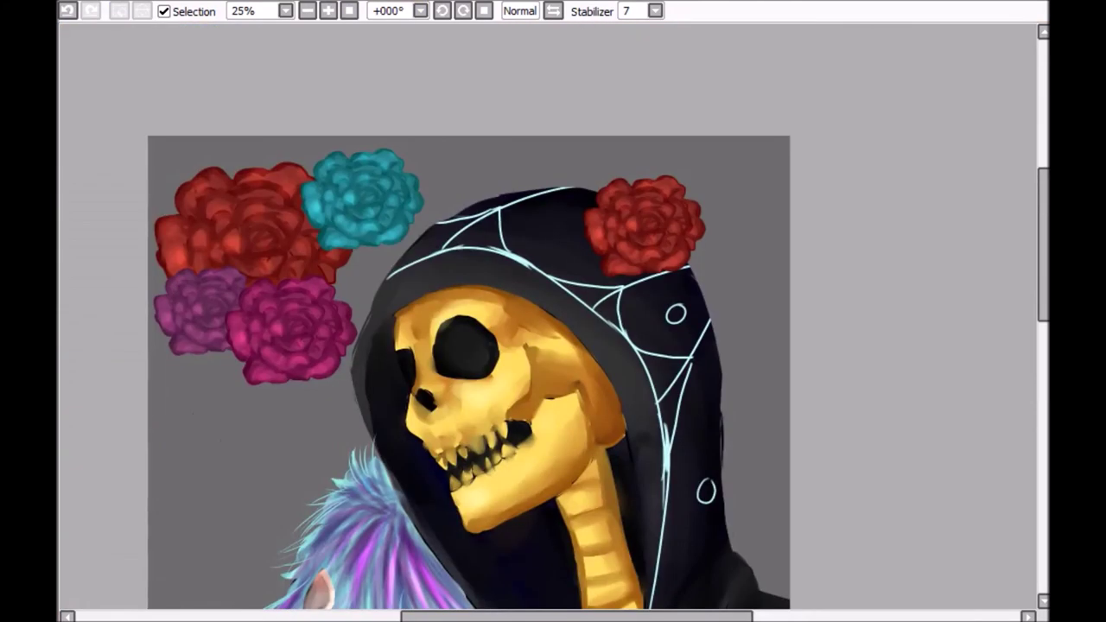
Try painting a second, smaller red rose freehand just below the rose on the hood.
left_click_drag(553, 346, 313, 277)
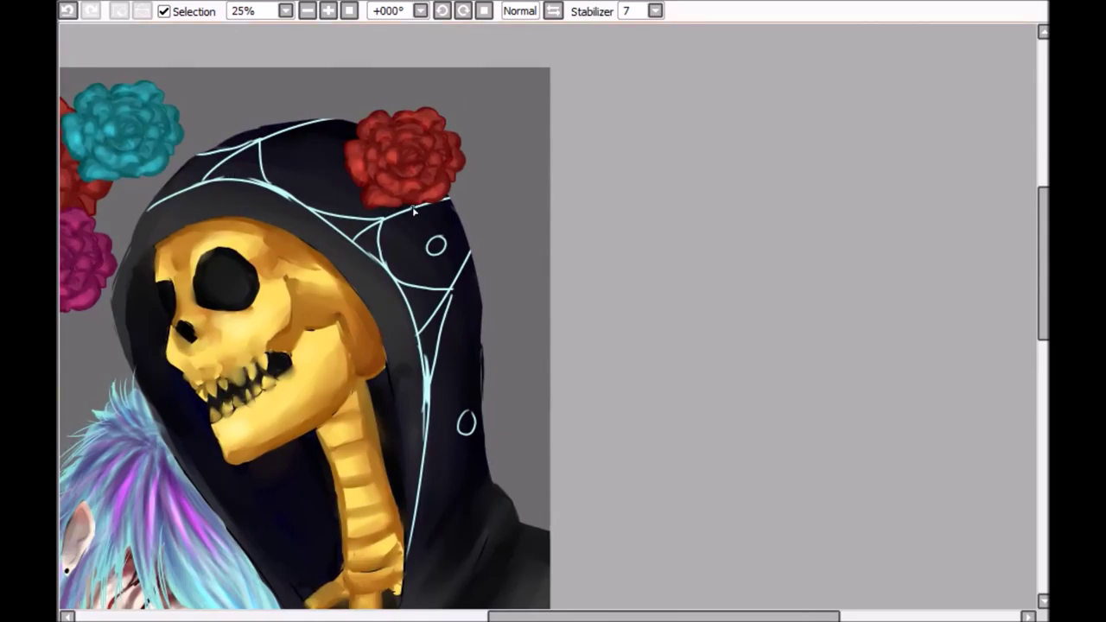
mouse_move(405, 210)
left_mouse_down()
mouse_move(435, 240)
mouse_move(408, 241)
mouse_move(766, 9)
mouse_move(445, 114)
mouse_move(456, 140)
left_mouse_up()
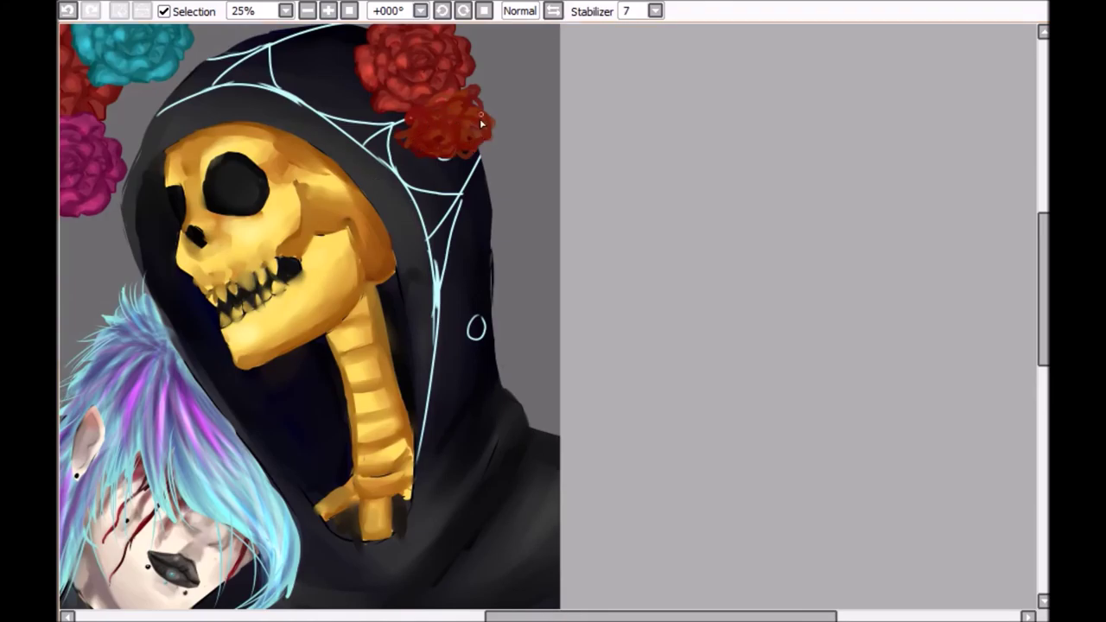
scroll(474, 244, "up", 3)
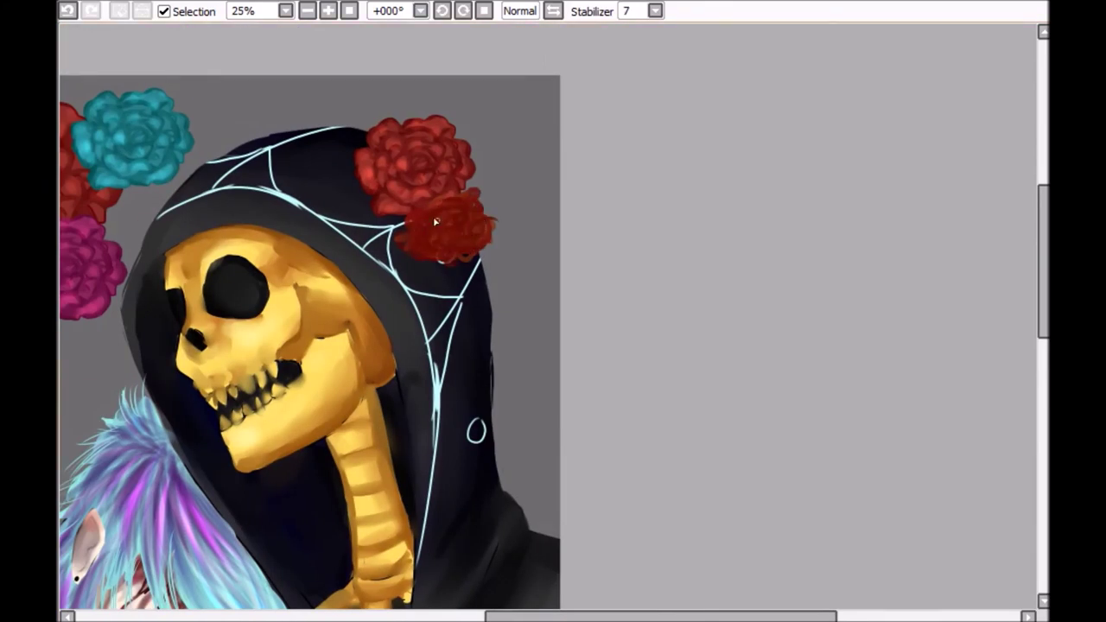
scroll(481, 211, "down", 1)
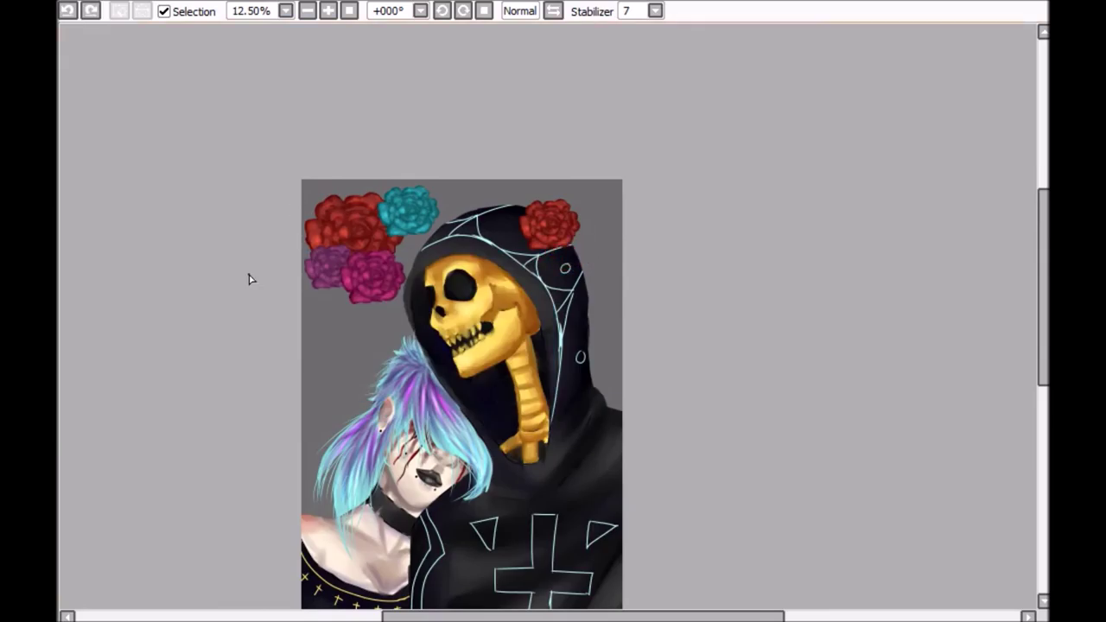
Copy the red rose, paste it and place a smaller version just below the rose on the hood.
scroll(248, 278, "up", 1)
left_click_drag(59, 64, 172, 167)
key("ctrl+c")
key("ctrl+v")
left_click_drag(117, 116, 601, 176)
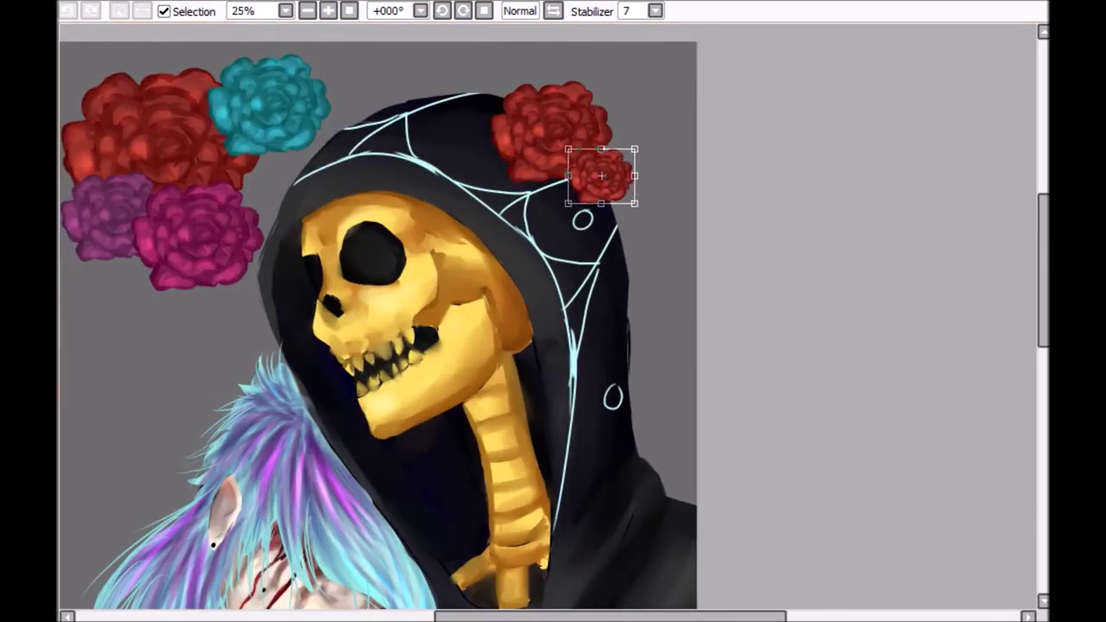
key("Return")
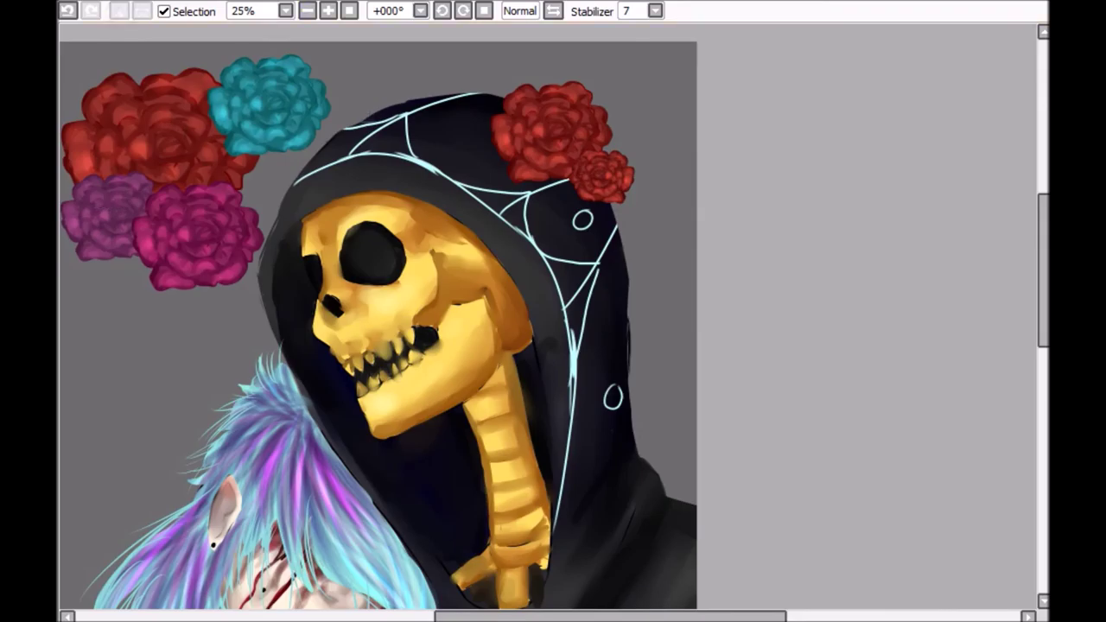
Desaturate and darken the two hood roses and the four-rose cluster in the painting's upper-left corner to charcoal grey.
key("ctrl+u")
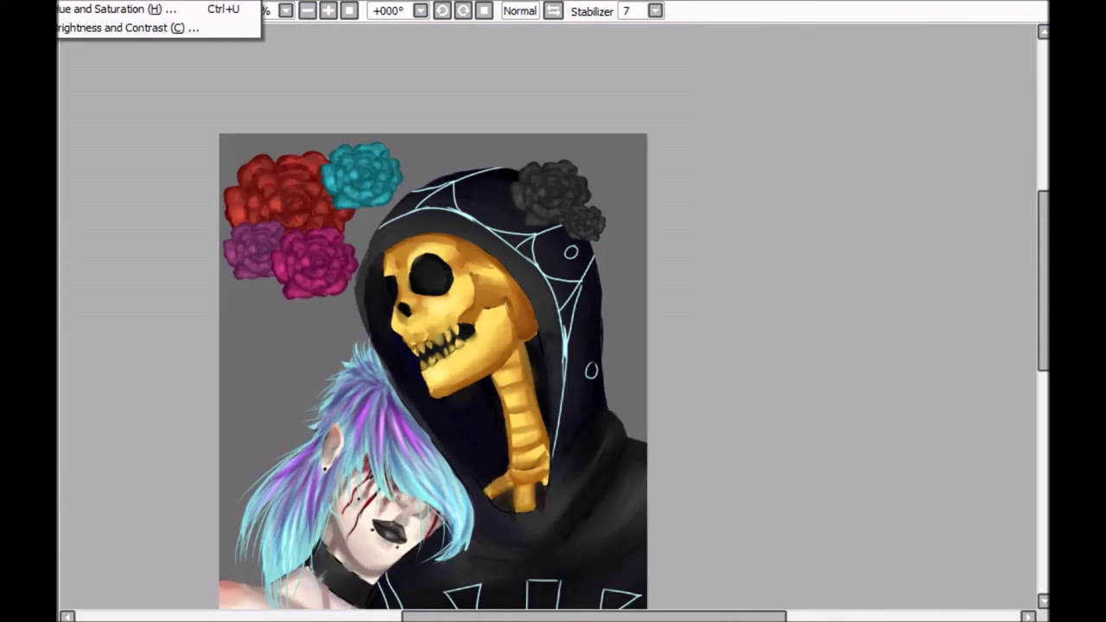
key("ctrl+u")
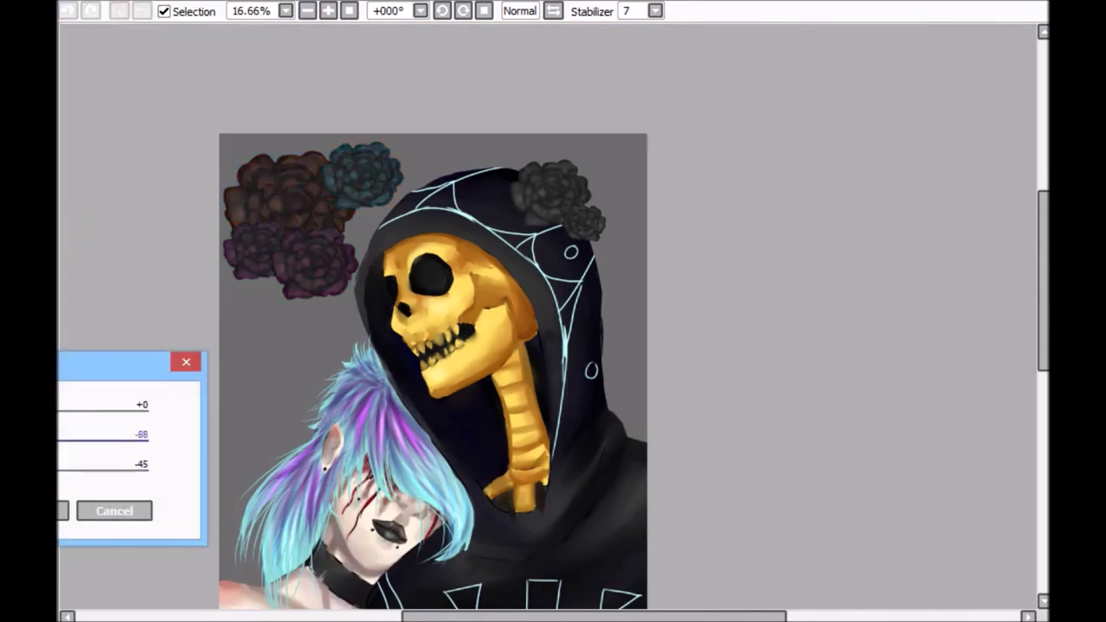
key("Return")
Paint the background behind both figures with soft vertical grey streaks, light along the upper edge and darkening toward the shoulders.
scroll(490, 374, "down", 1)
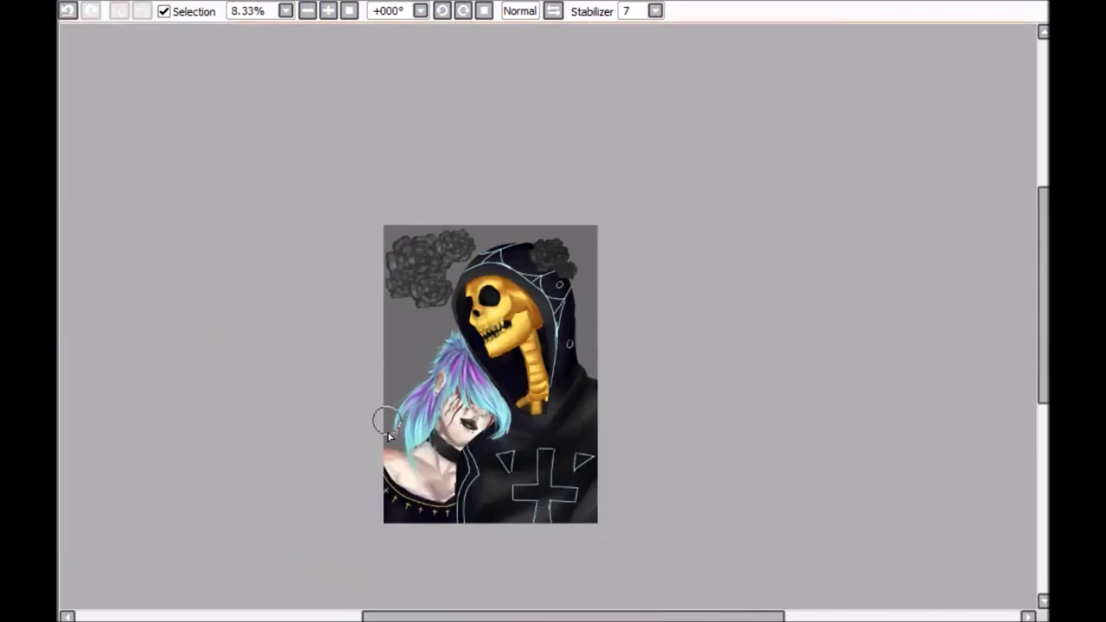
left_click_drag(389, 436, 406, 303)
mouse_move(584, 380)
left_mouse_down()
mouse_move(583, 259)
mouse_move(419, 381)
left_mouse_up()
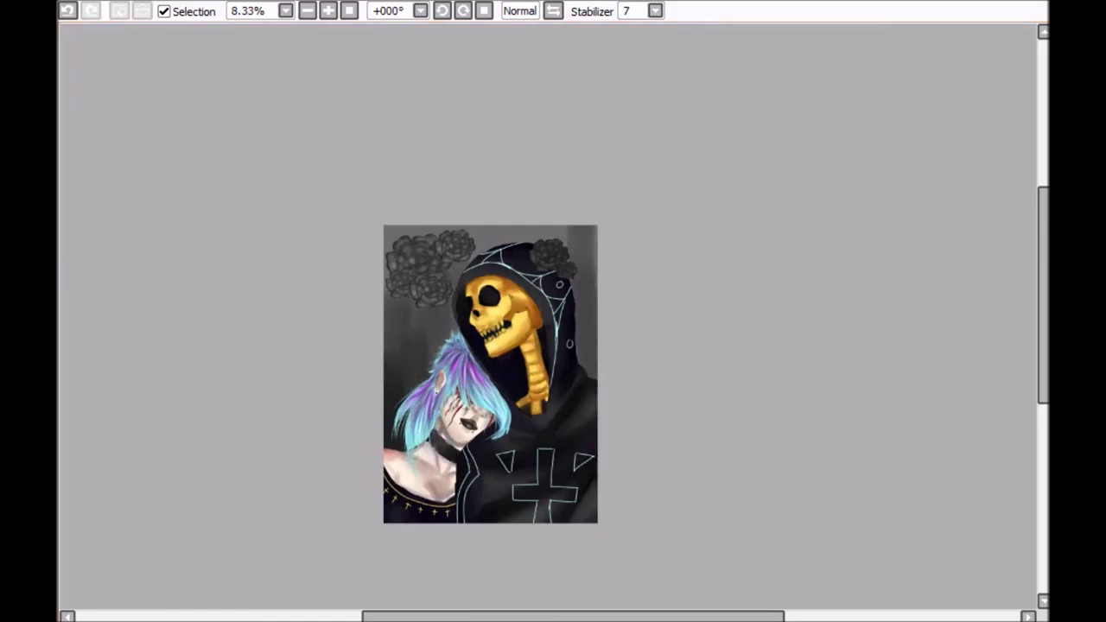
left_click_drag(594, 389, 594, 268)
left_click_drag(428, 306, 423, 367)
key("ctrl+z")
key("ctrl+z")
key("ctrl+z")
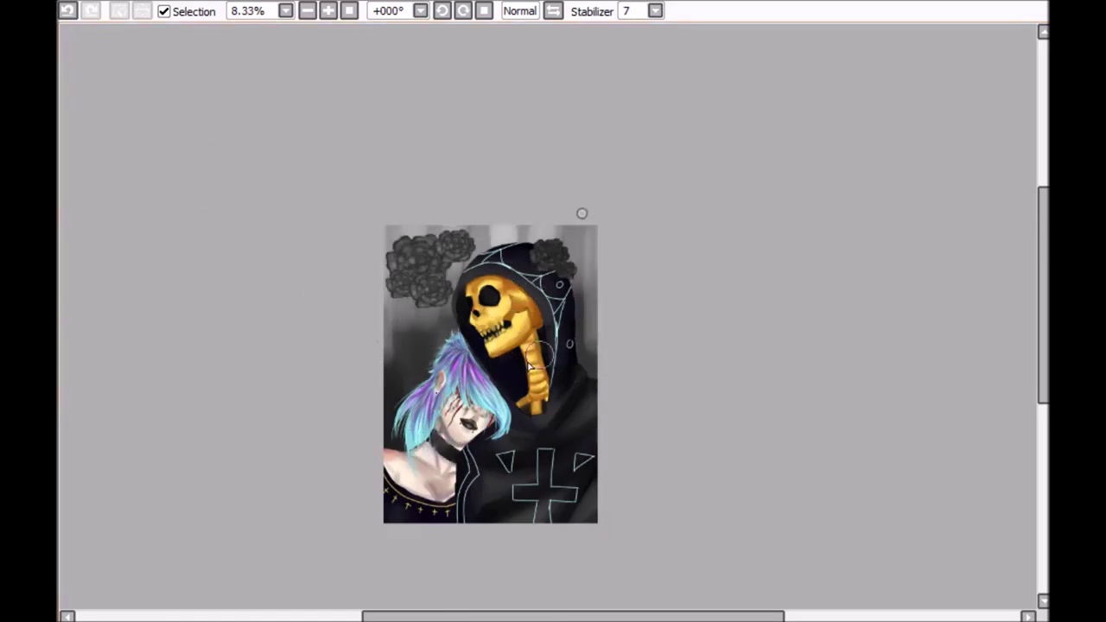
left_click_drag(437, 276, 430, 303)
Recolor the corner rose cluster and the hood roses deep crimson using Hue and Saturation.
key("ctrl+plus")
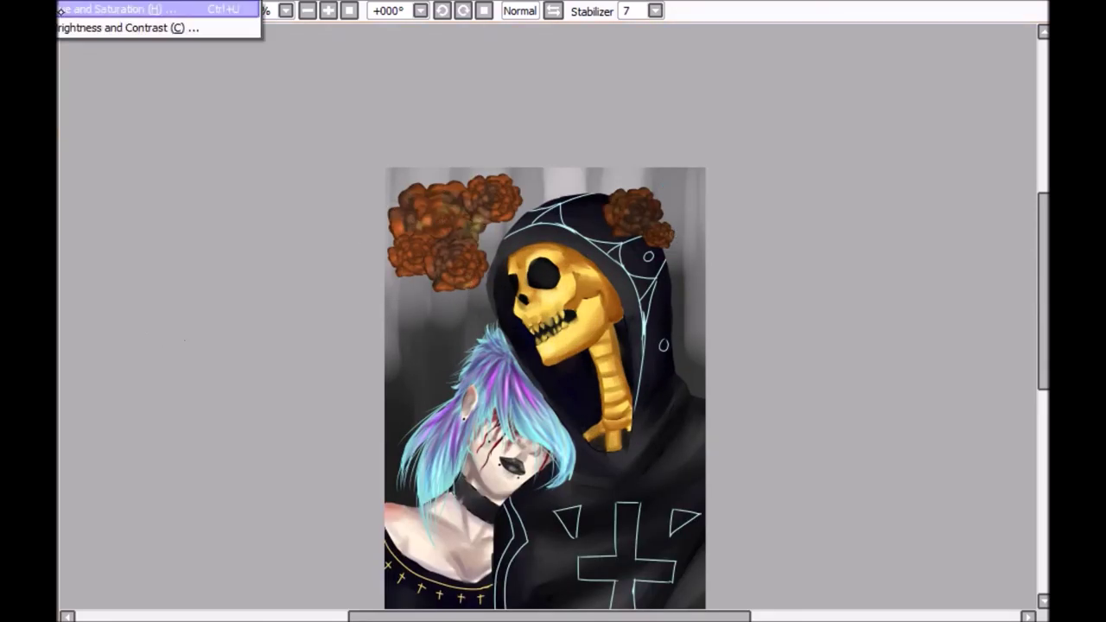
key("ctrl+u")
key("Return")
key("ctrl+plus")
key("ctrl+plus")
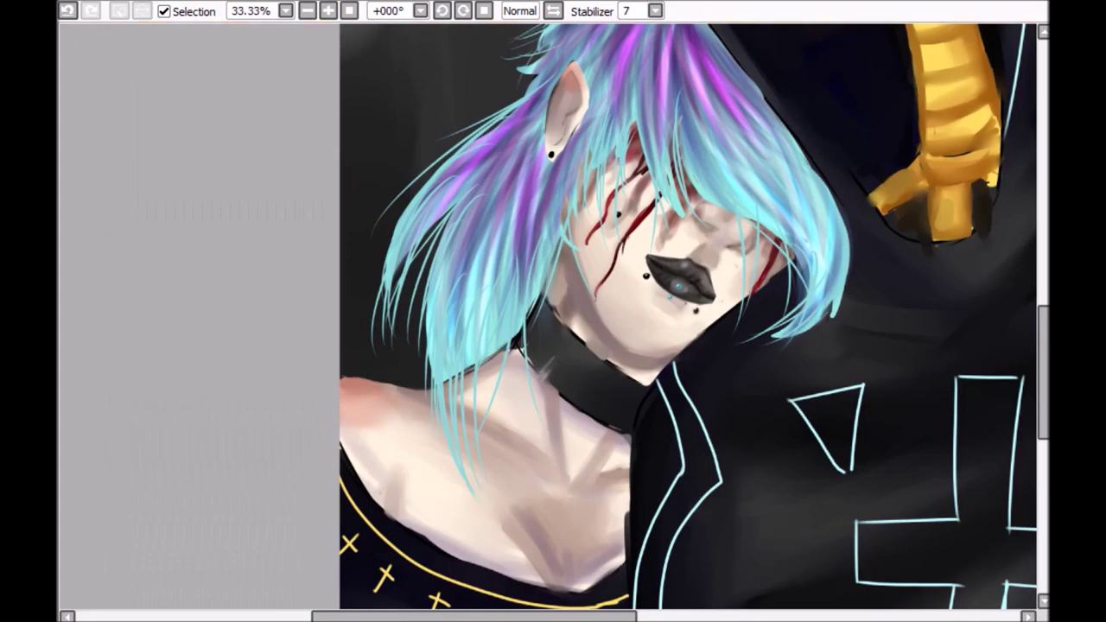
key("ctrl+minus")
key("ctrl+minus")
key("ctrl+minus")
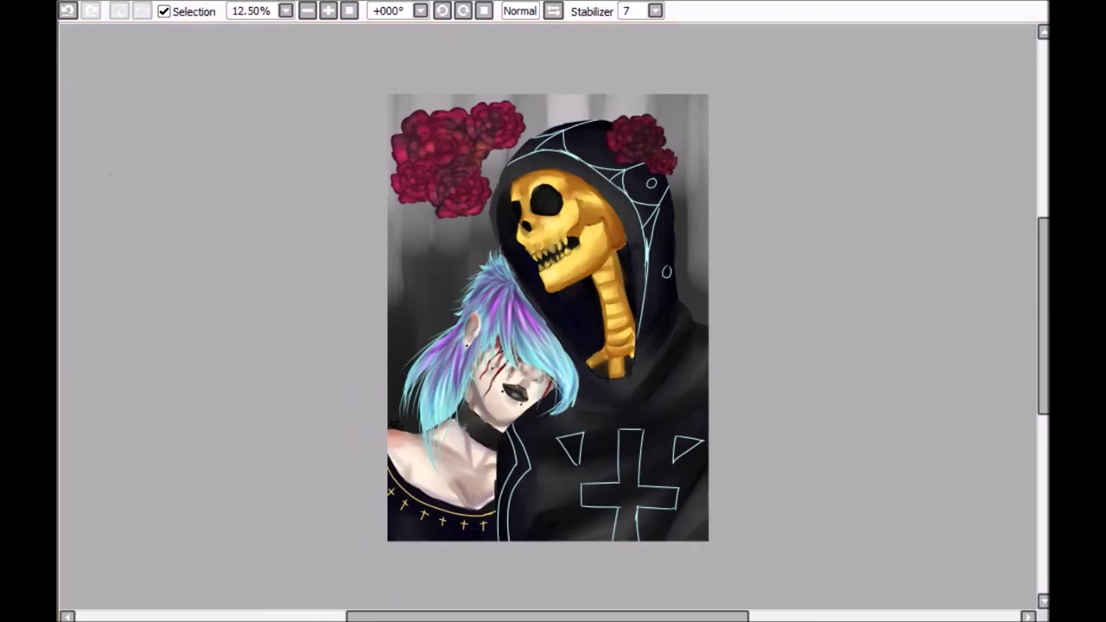